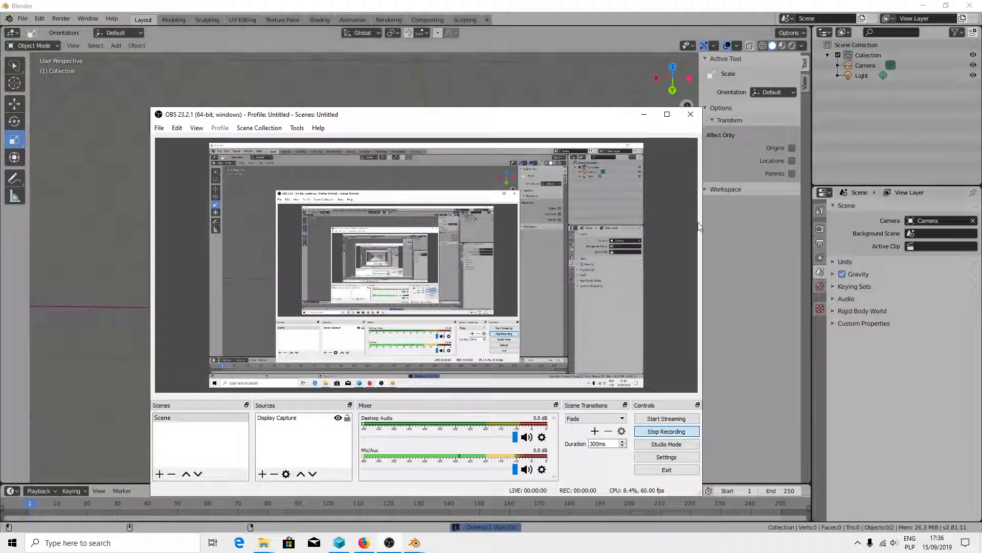
Step: Add a 2 m mesh cube to the empty scene at the origin
left_click(644, 114)
middle_click_drag(491, 213, 486, 269)
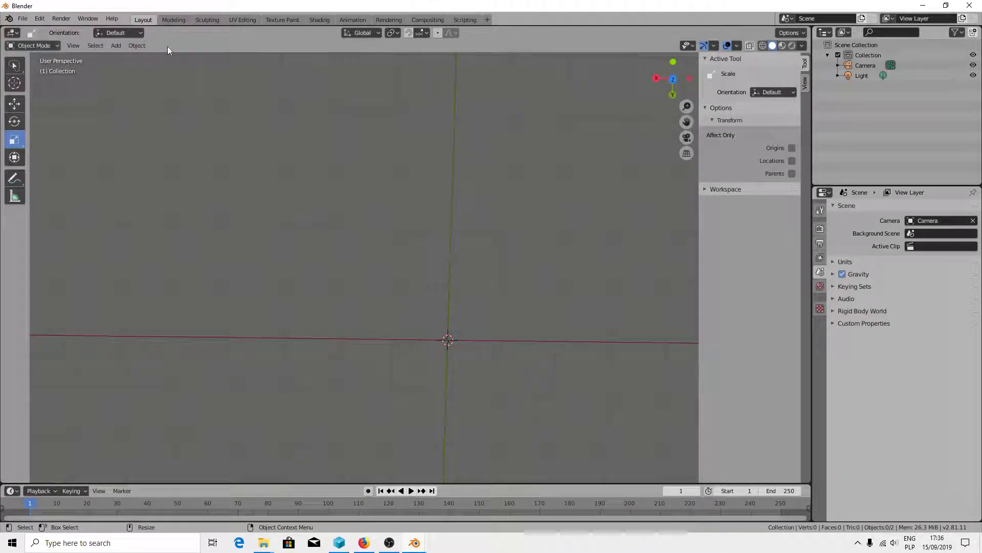
left_click(116, 46)
left_click(214, 68)
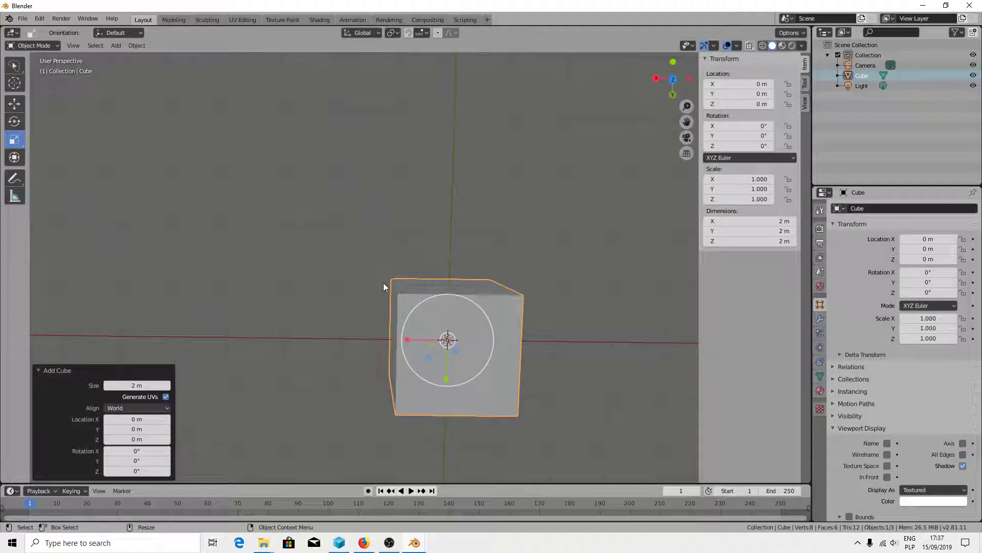
mouse_move(520, 291)
middle_mouse_down()
mouse_move(386, 298)
mouse_move(454, 292)
middle_mouse_up()
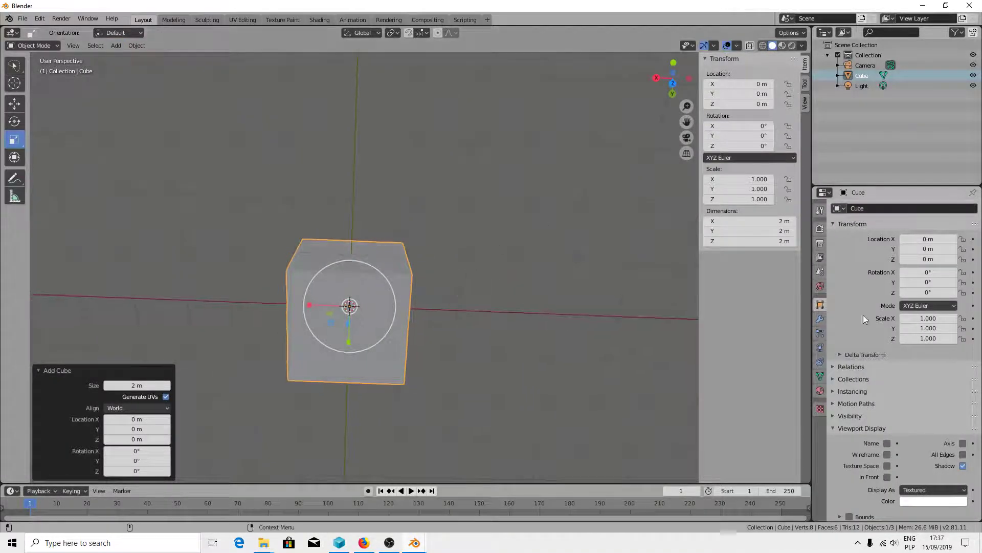
Step: Enable Wireframe and All Edges in the cube's Viewport Display settings
left_click(897, 455)
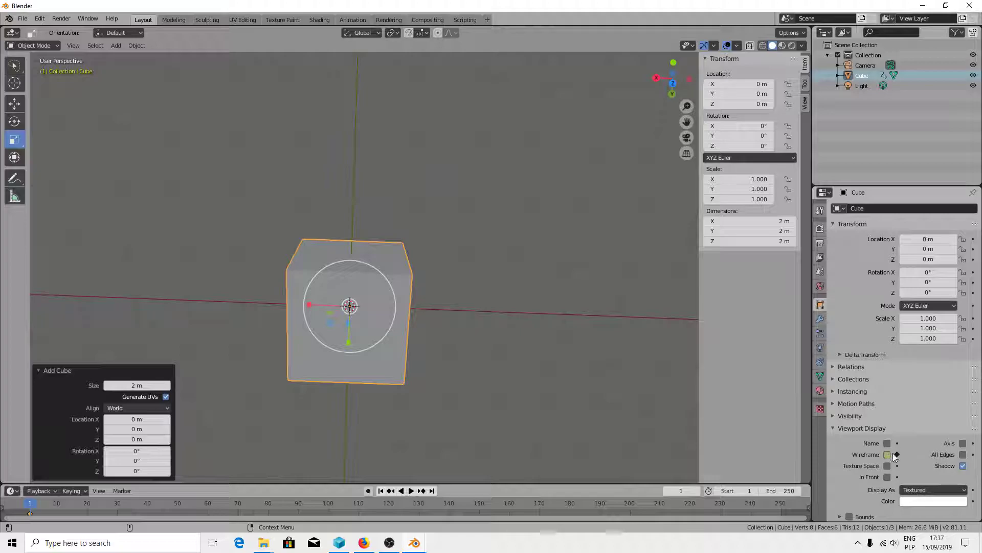
key("ctrl+z")
left_click(887, 455)
left_click(963, 454)
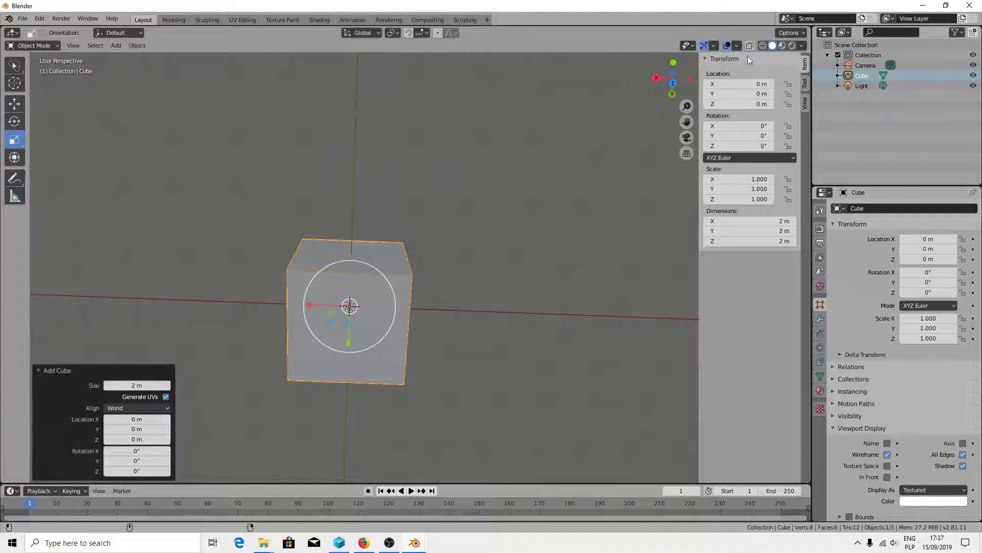
left_click(33, 45)
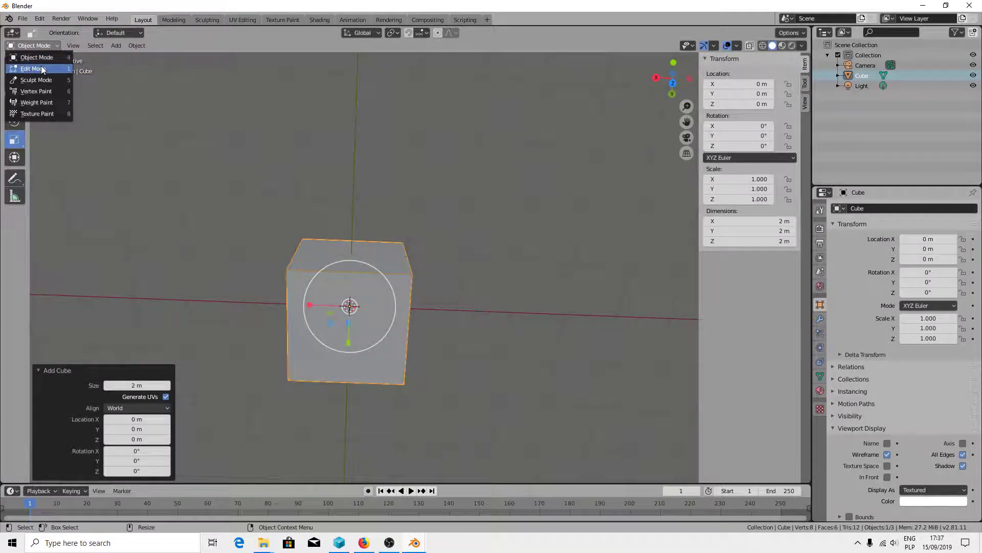
Step: In Edit Mode, add a centered vertical loop cut through the cube
left_click(31, 67)
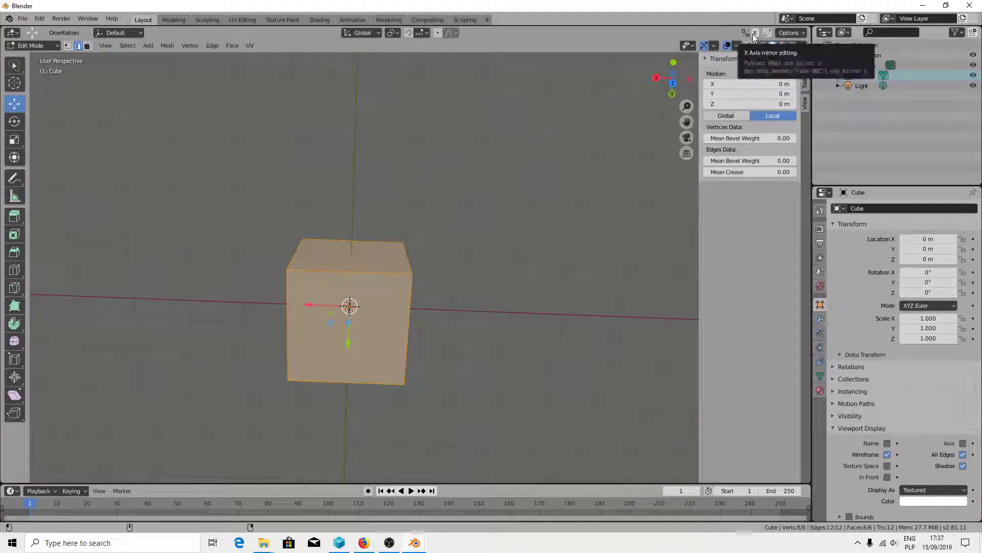
scroll(328, 256, "up", 3)
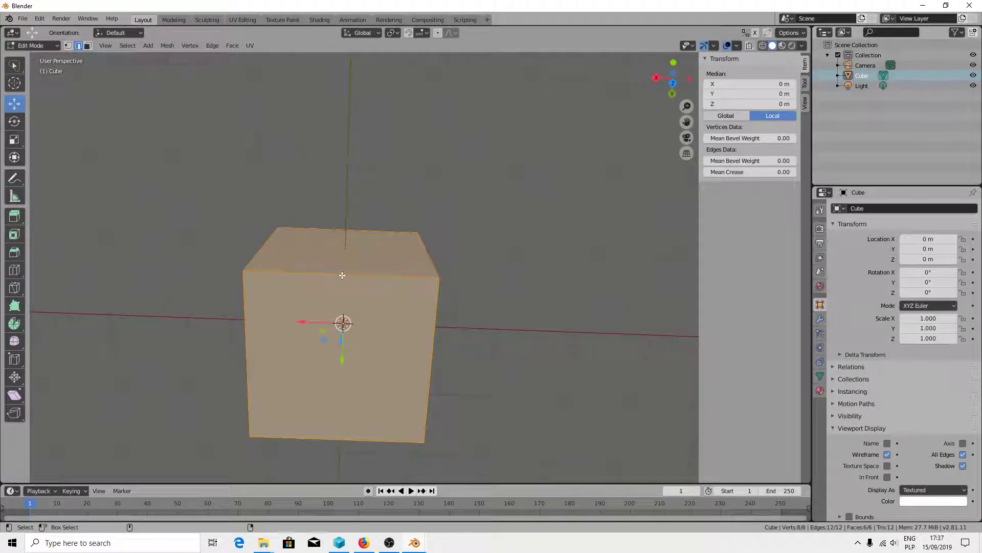
key("ctrl+r")
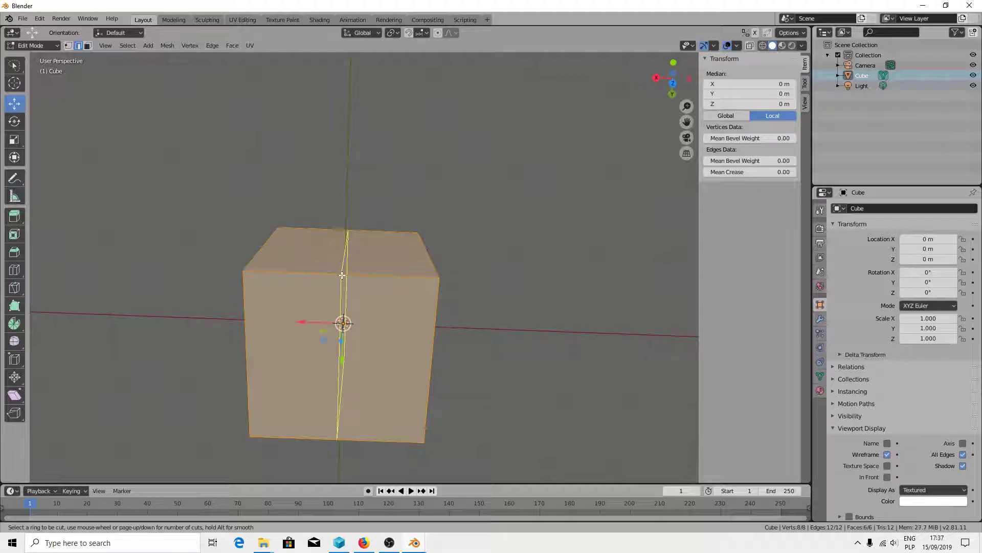
left_click(343, 274)
right_click(342, 275)
mouse_move(343, 275)
middle_mouse_down()
mouse_move(256, 253)
mouse_move(333, 330)
middle_mouse_up()
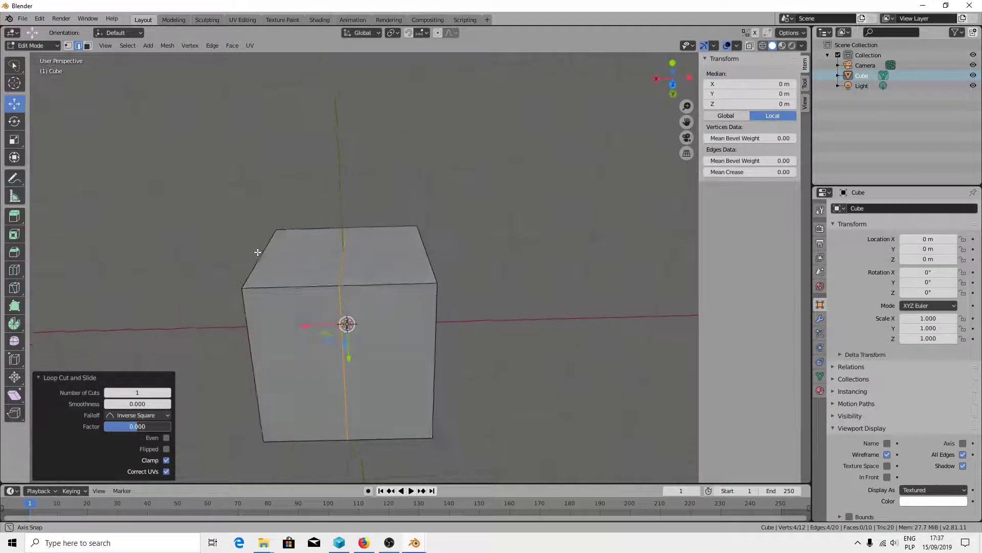
left_click(334, 330)
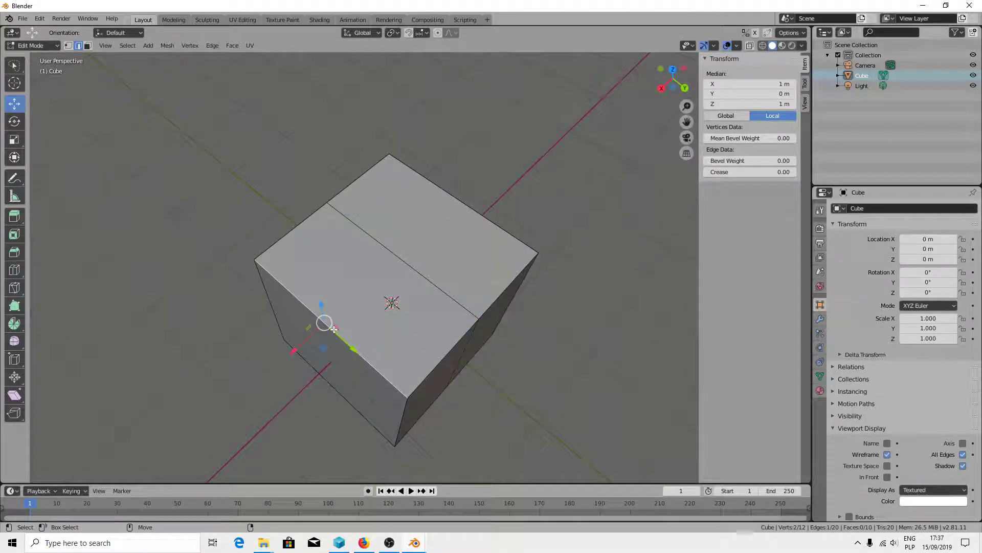
Step: Add two more centered loop cuts: one across the cube and one horizontal around the sides
key("ctrl+r")
left_click(328, 328)
right_click(327, 327)
mouse_move(328, 328)
middle_mouse_down()
mouse_move(472, 344)
mouse_move(473, 335)
mouse_move(322, 244)
middle_mouse_up()
key("ctrl+r")
left_click(348, 254)
right_click(348, 254)
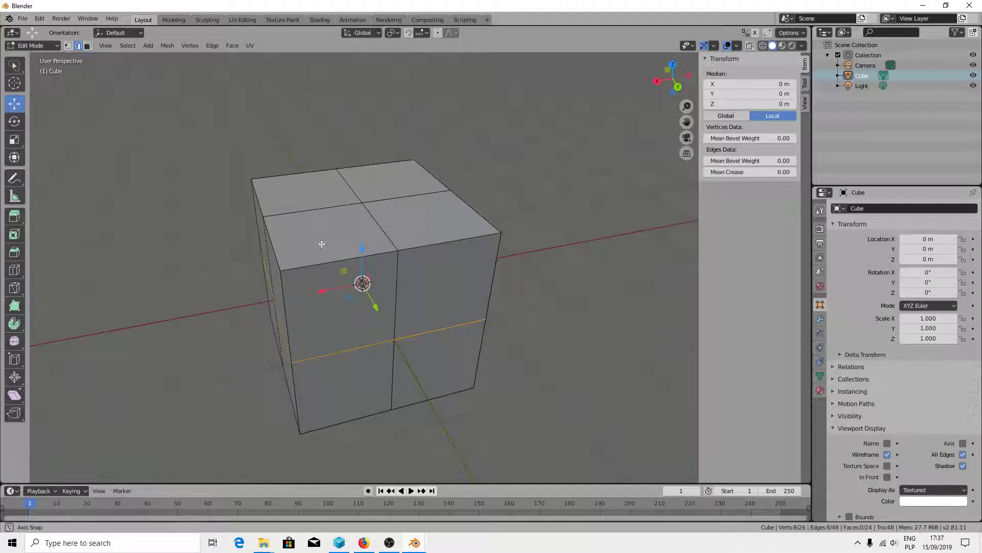
Step: In face select mode, select the cube's four front faces
left_click(88, 45)
left_click(351, 268)
left_click(412, 307, "shift")
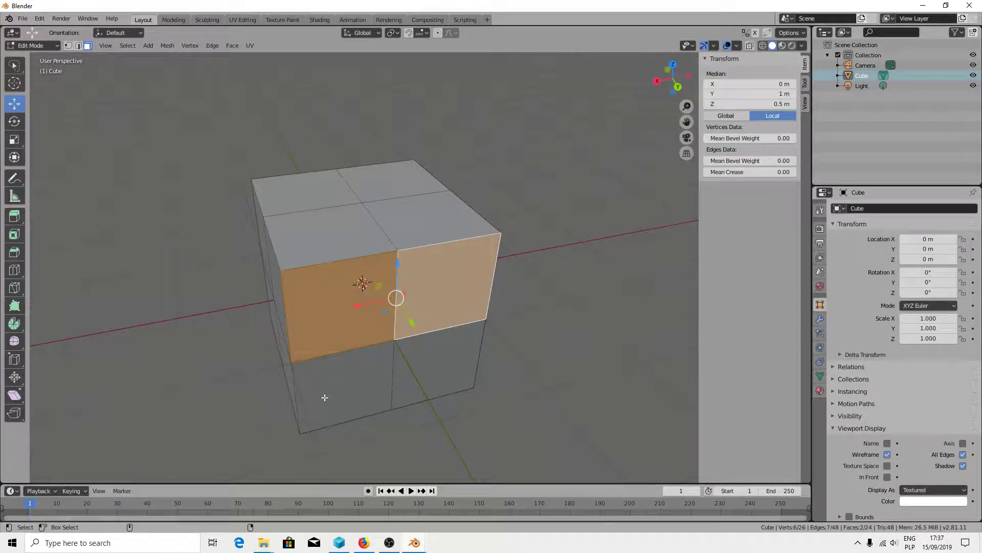
left_click(325, 397, "shift")
left_click(427, 363, "shift")
left_click(106, 45)
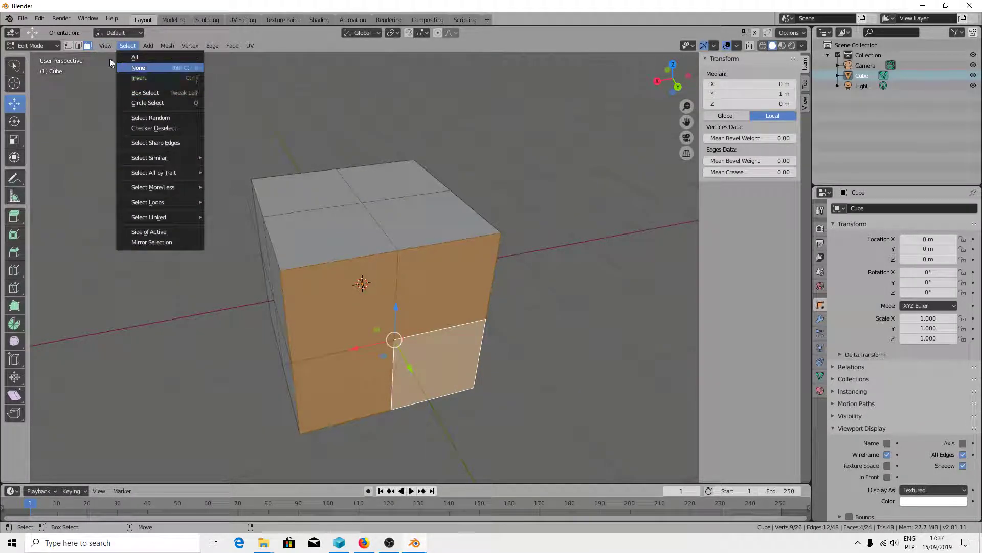
left_click(109, 46)
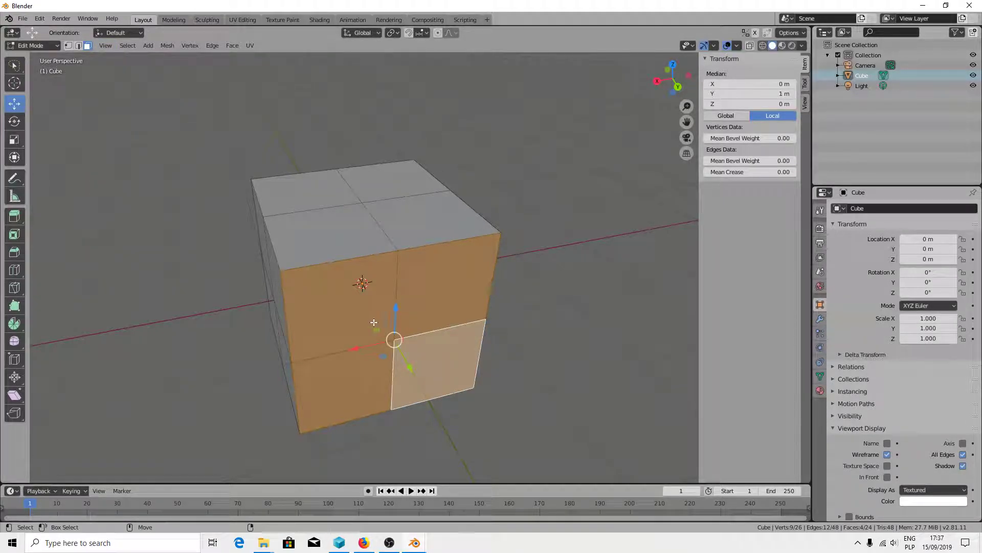
middle_click_drag(378, 353, 385, 313)
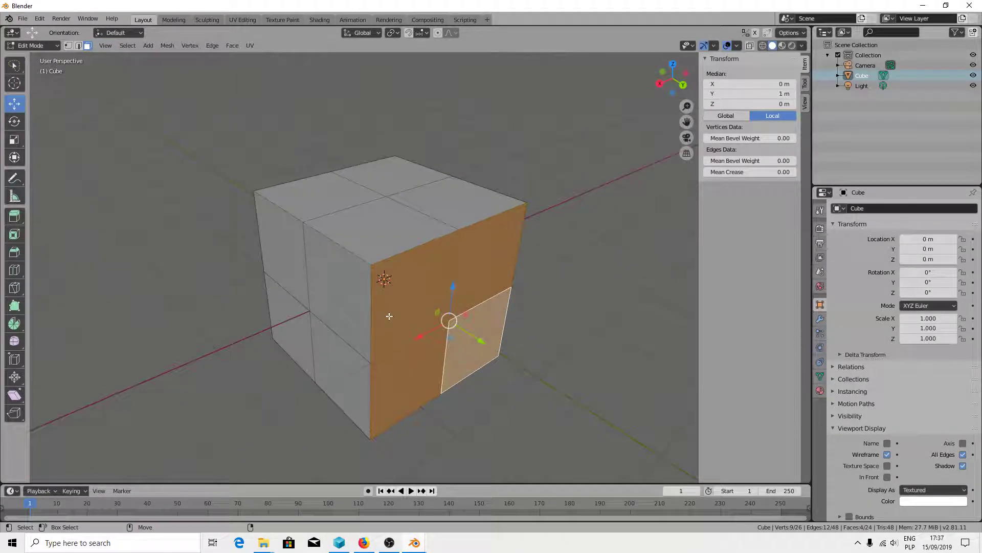
Step: Extrude the front faces about 0.929 m outward into a longer block, then deselect all
key("shift+space")
key("e")
left_click_drag(496, 349, 551, 385)
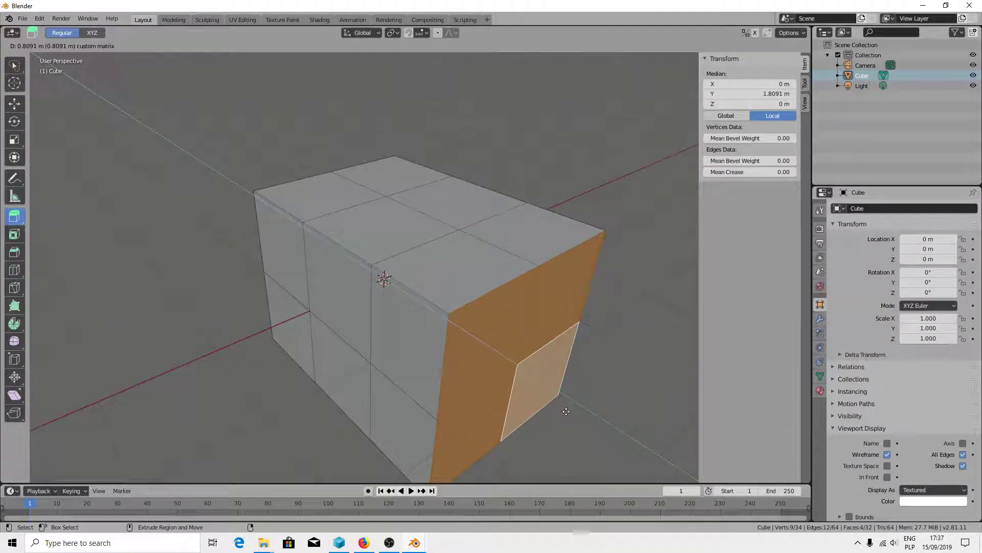
middle_click_drag(551, 384, 518, 376)
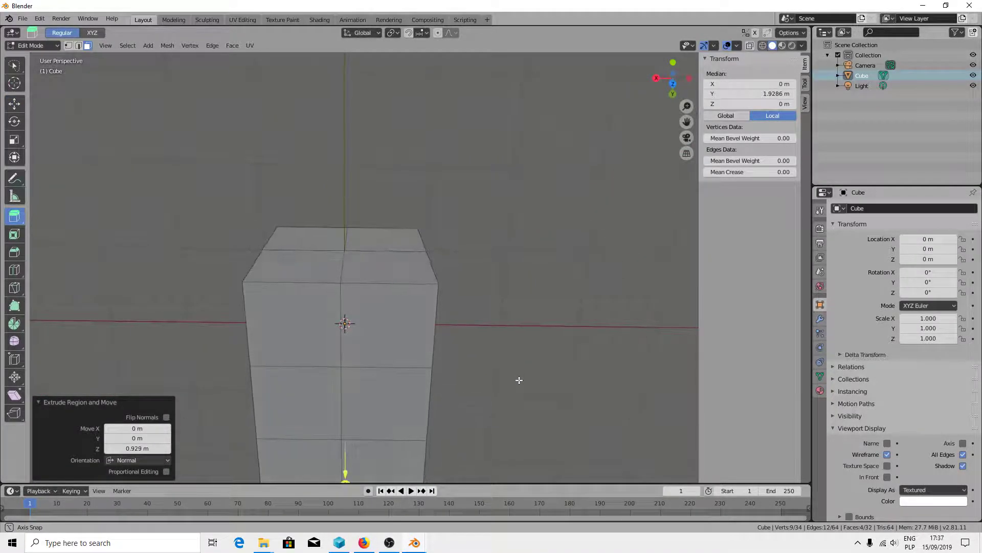
left_click(14, 103)
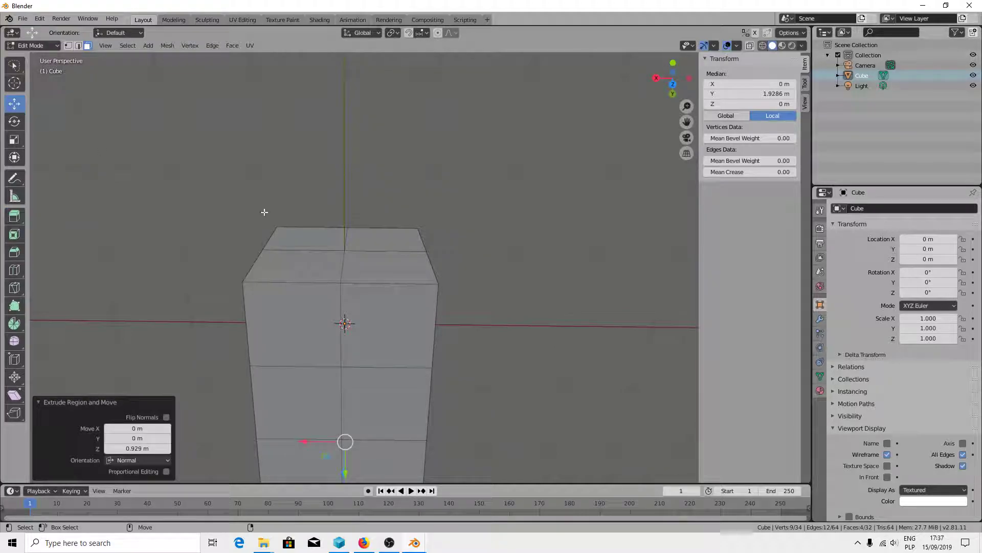
left_click(307, 240)
middle_click_drag(402, 288, 489, 227)
left_click(490, 227)
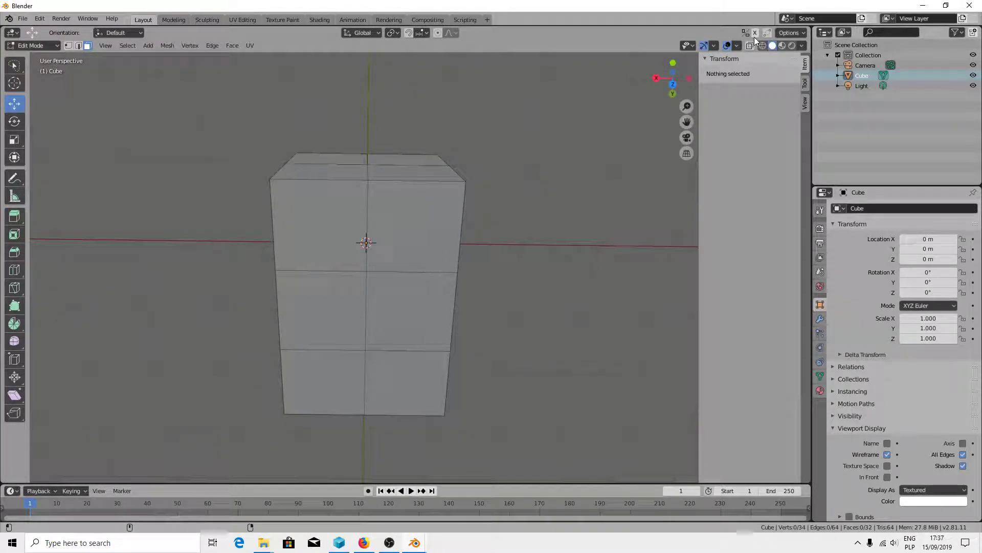
Step: In edge select mode, slide the block's top-left edge inward along Y
left_click(78, 46)
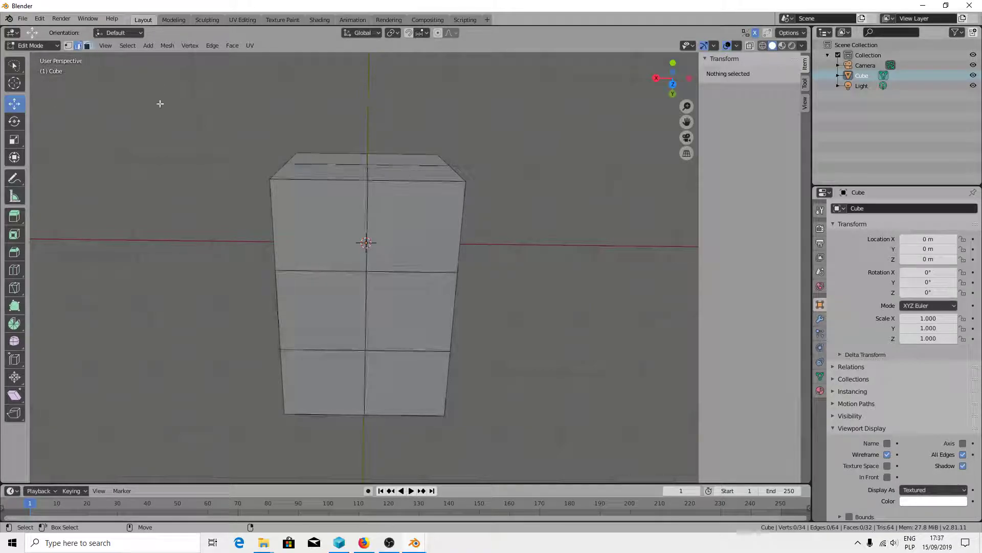
left_click(332, 156)
left_click_drag(334, 176, 326, 136)
mouse_move(472, 162)
middle_mouse_down()
mouse_move(461, 145)
mouse_move(502, 164)
middle_mouse_up()
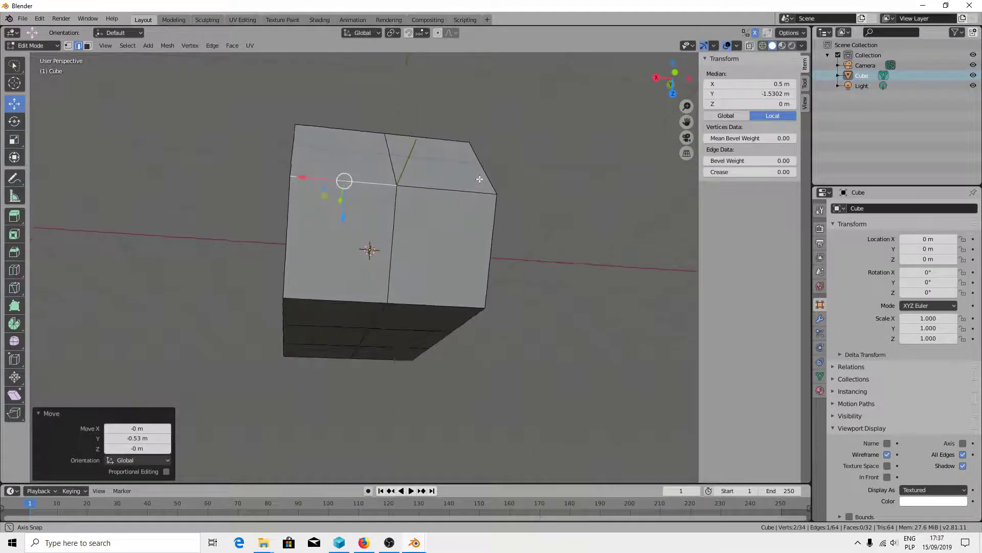
left_click(433, 158)
left_click(437, 232, "shift")
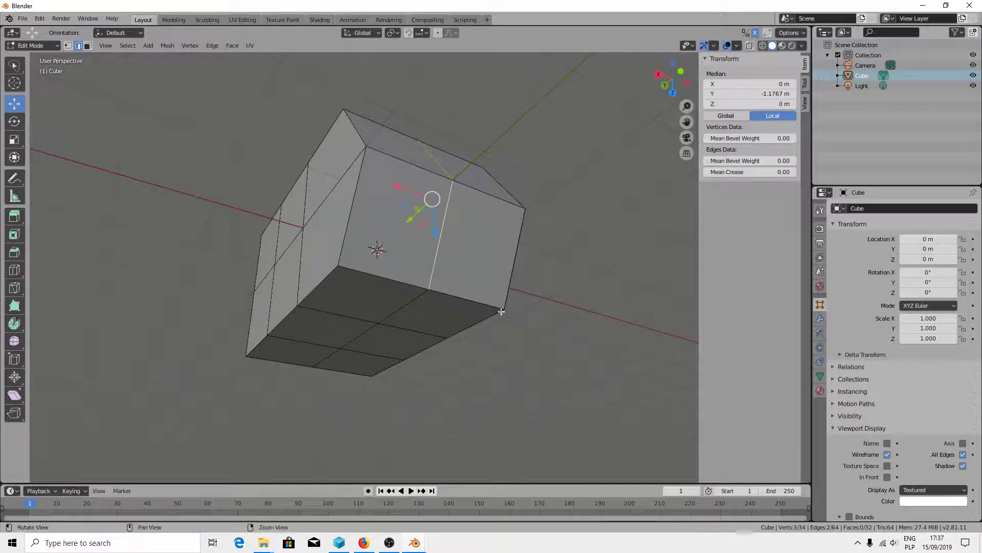
middle_click_drag(438, 231, 401, 179)
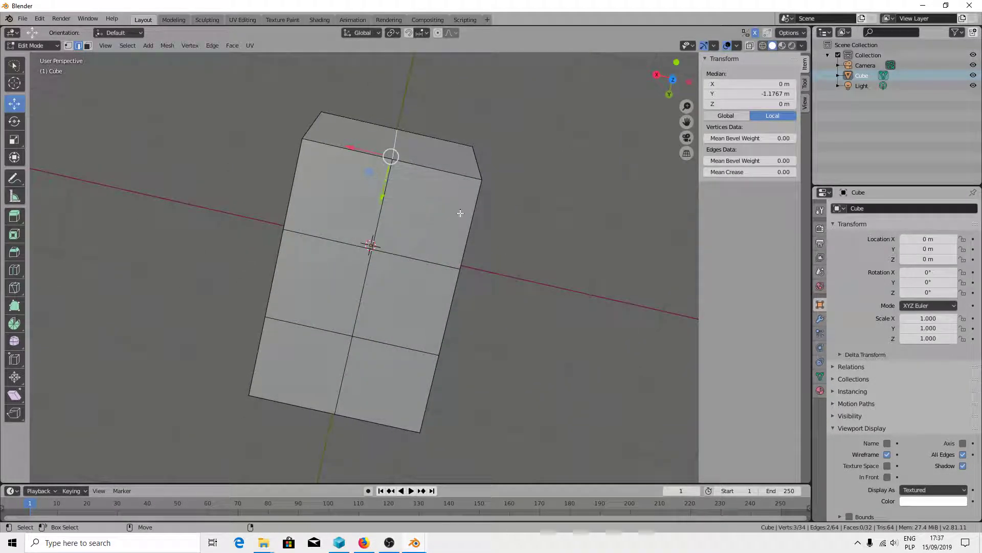
Step: Move the top-corner edges and the right vertical edge along Y to round the corners
middle_click_drag(461, 213, 388, 134)
left_click(388, 134)
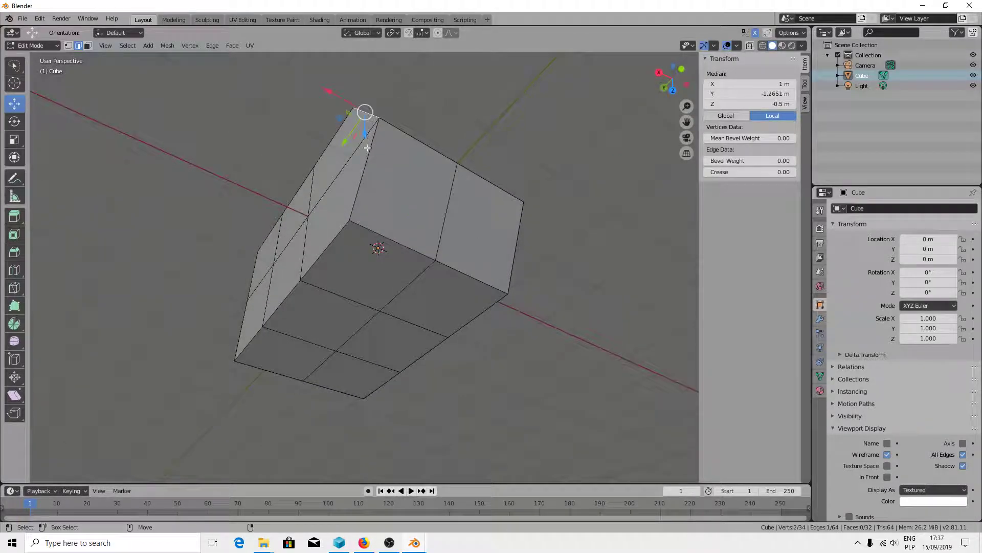
left_click(364, 171, "shift")
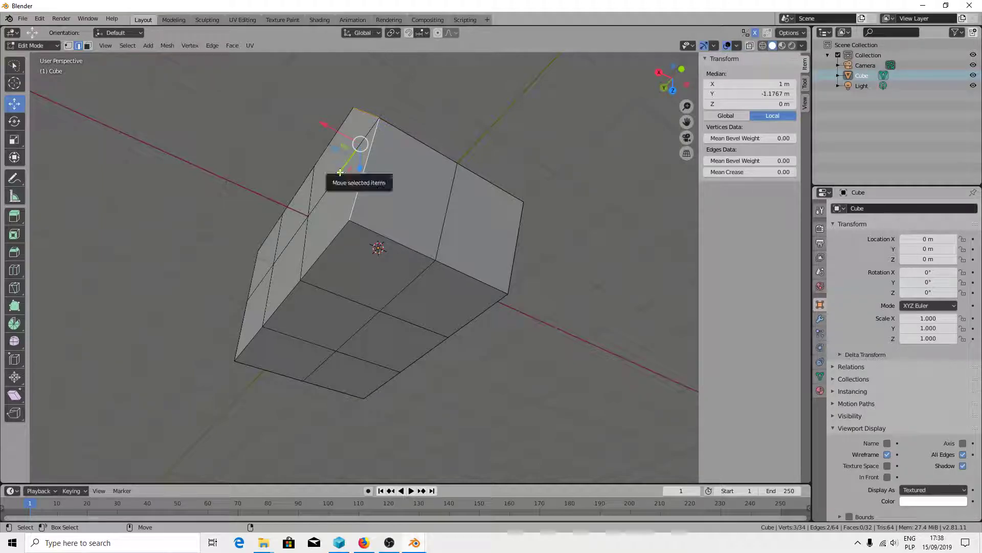
mouse_move(340, 171)
left_mouse_down()
mouse_move(326, 189)
mouse_move(333, 169)
left_mouse_up()
mouse_move(332, 169)
middle_mouse_down()
mouse_move(472, 158)
mouse_move(486, 132)
middle_mouse_up()
left_click(443, 340)
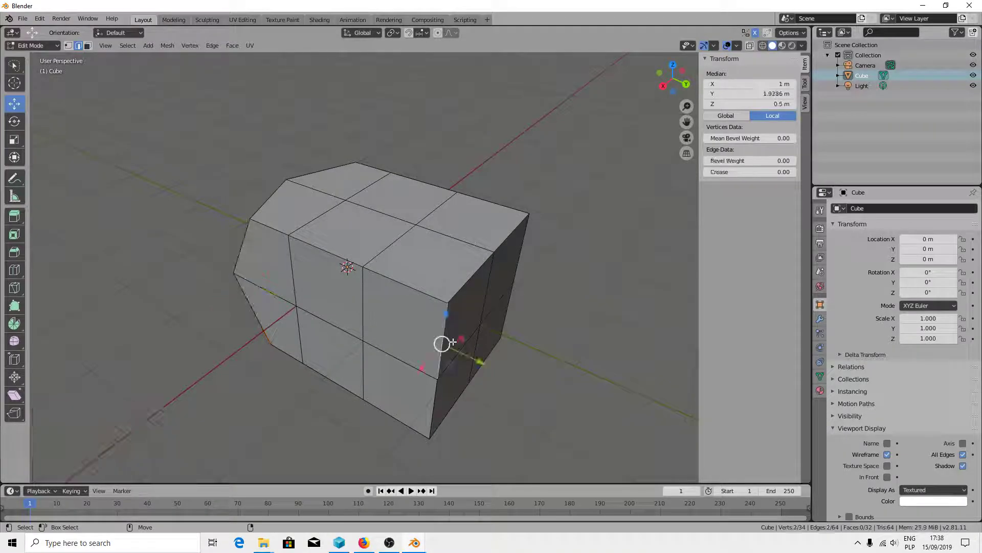
left_click(435, 392)
key("g")
key("y")
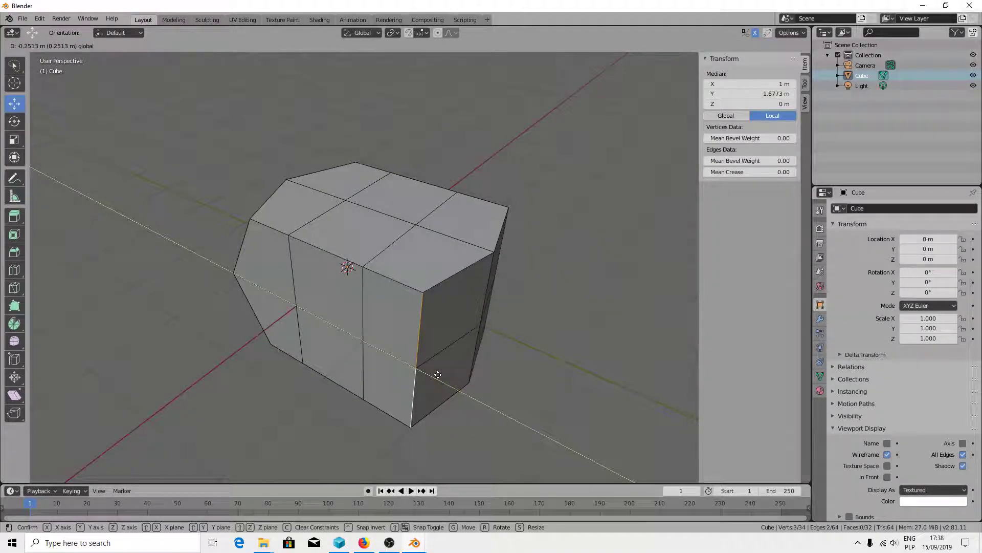
left_click(436, 374)
Step: Lower the three collinear upper-left edges along Z
left_click(272, 227)
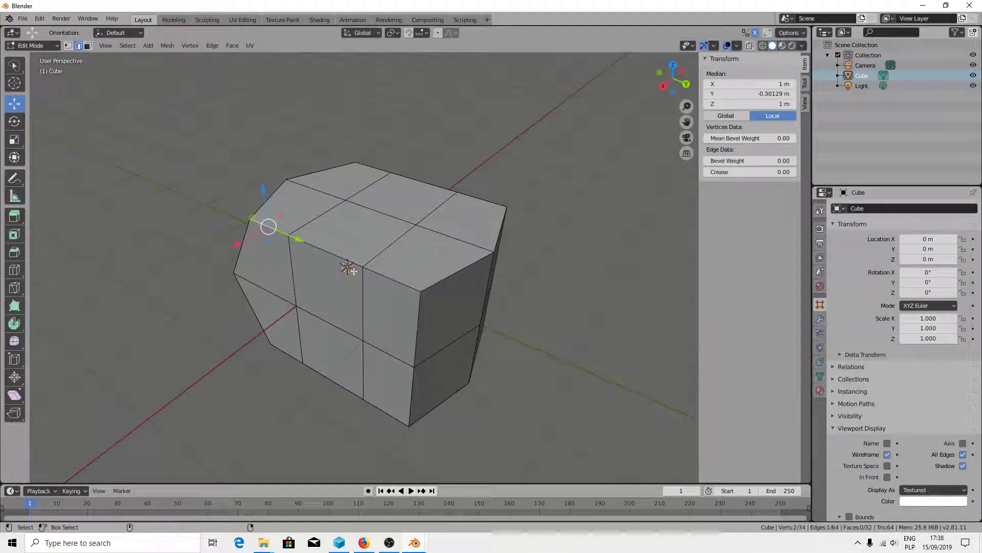
left_click(328, 244, "shift")
left_click(392, 279, "shift")
key("g")
key("z")
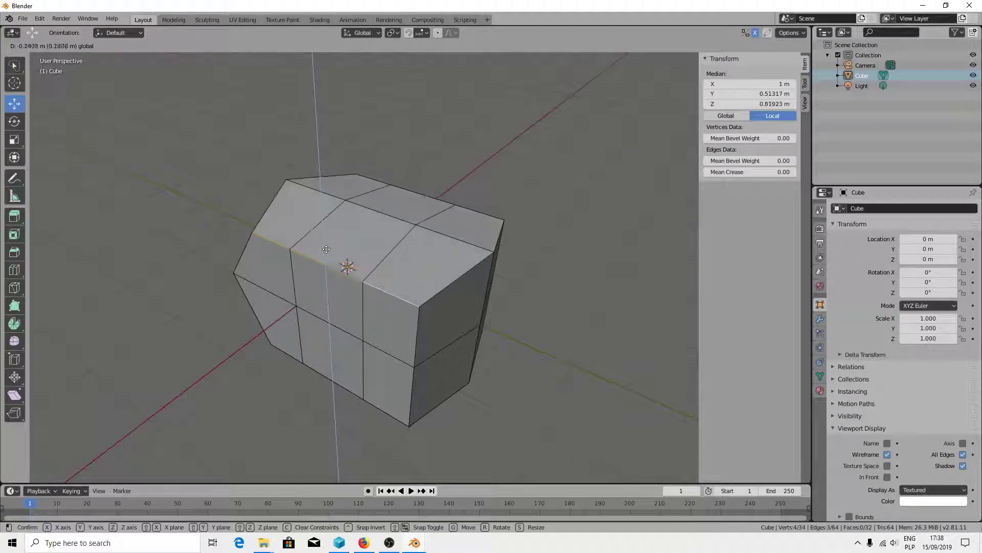
left_click(325, 254)
mouse_move(326, 254)
middle_mouse_down()
mouse_move(281, 248)
mouse_move(365, 203)
middle_mouse_up()
Step: Undo two missteps, then lower the top edge chain 0.129 m and view the front
left_click(282, 248)
left_click(298, 226, "shift")
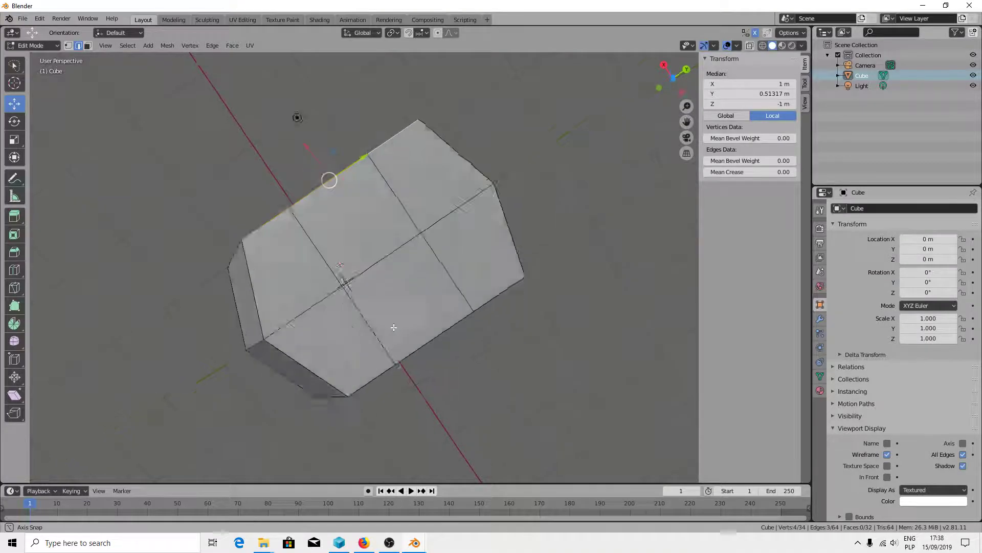
key("ctrl+z")
key("ctrl+z")
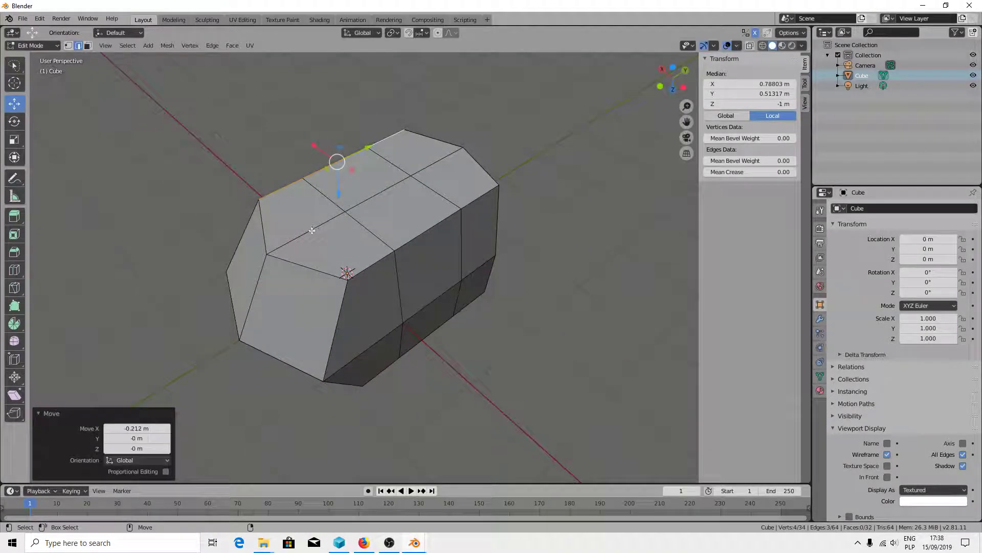
key("ctrl+z")
left_click(384, 188)
left_click(437, 160, "shift")
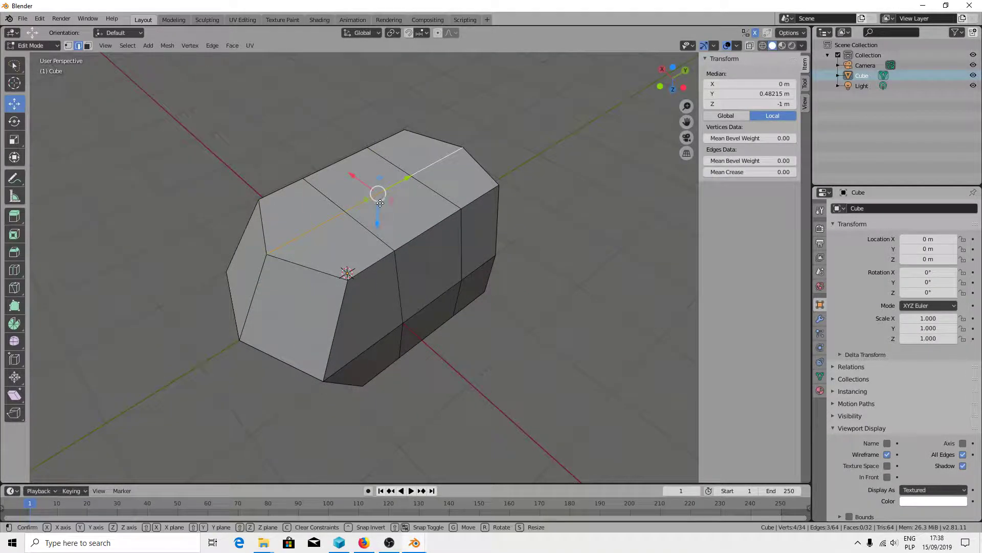
left_click_drag(378, 214, 381, 204)
mouse_move(380, 205)
middle_mouse_down()
mouse_move(302, 127)
mouse_move(298, 367)
middle_mouse_up()
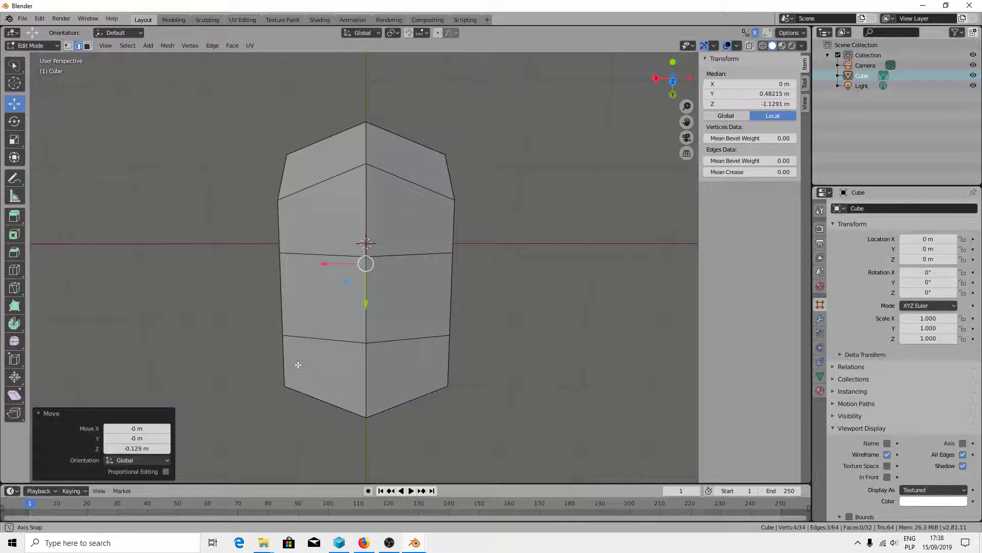
left_click(369, 148)
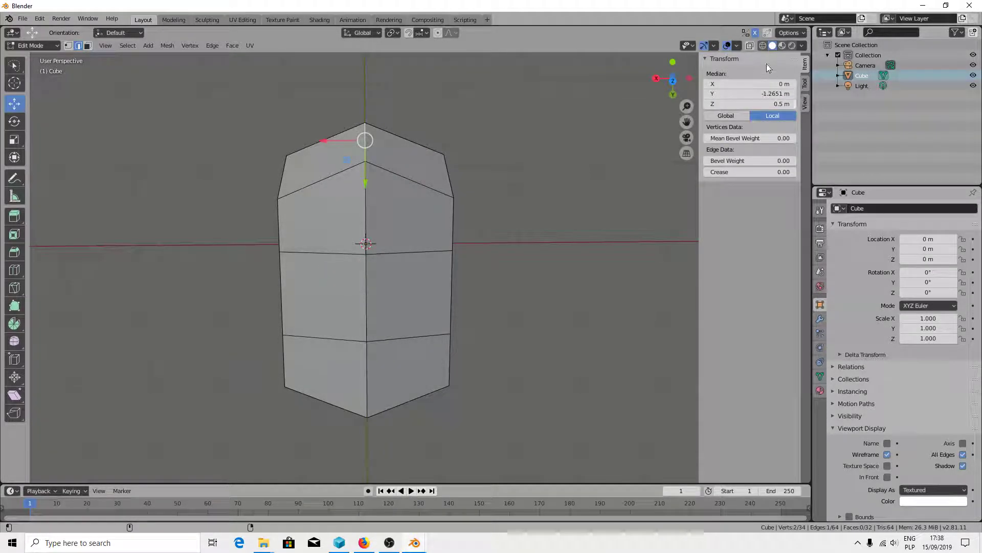
Step: With X mirror off, cut a new edge loop just below the block's top
left_click(755, 34)
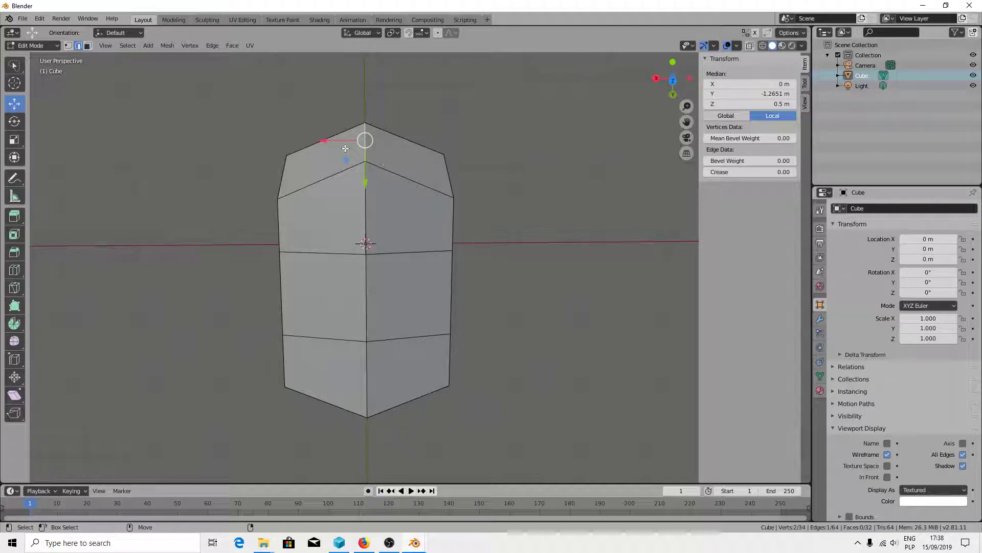
key("ctrl+r")
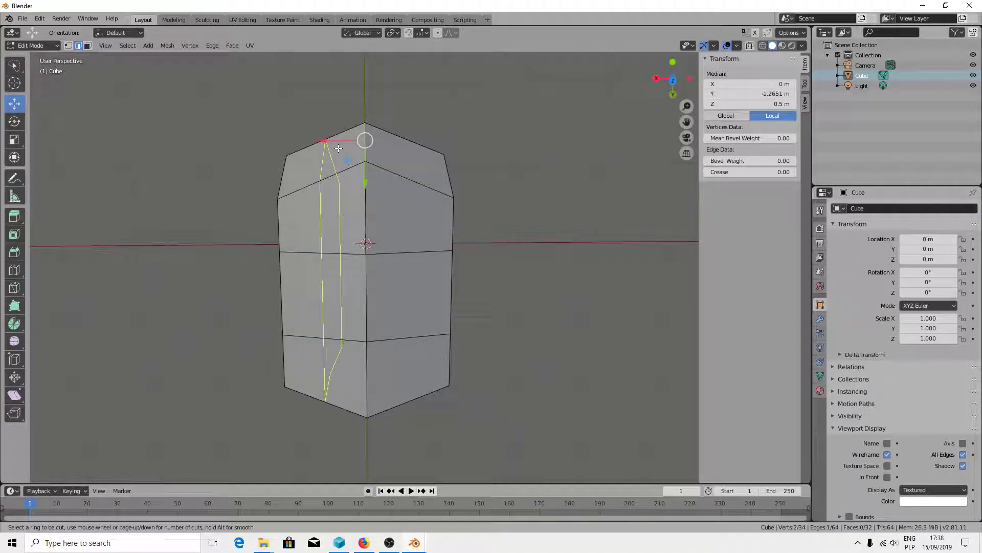
left_click(325, 153)
left_click(324, 154)
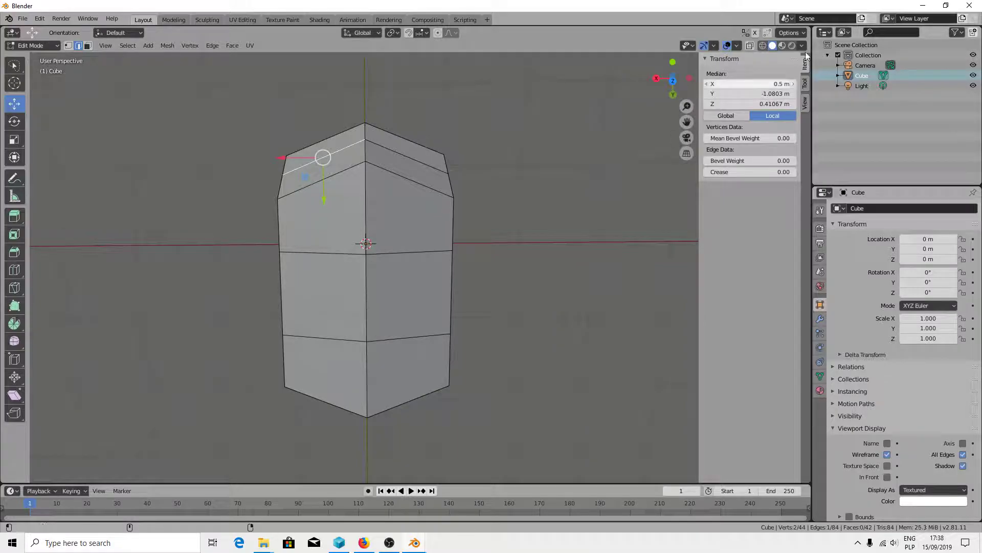
Step: With X mirror back on, move an edge of the new loop 0.153 m along Y
left_click(755, 34)
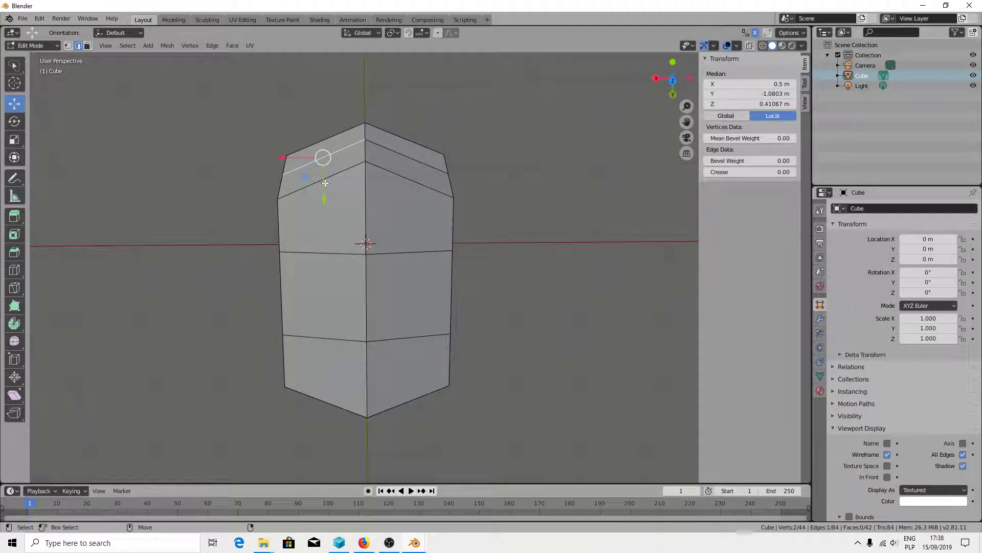
left_click_drag(326, 183, 327, 167)
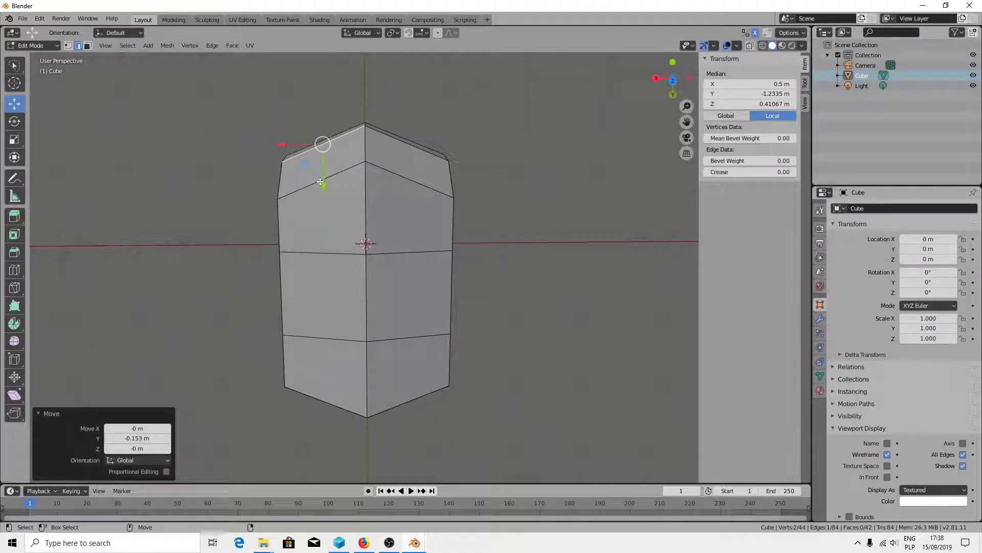
left_click(318, 166)
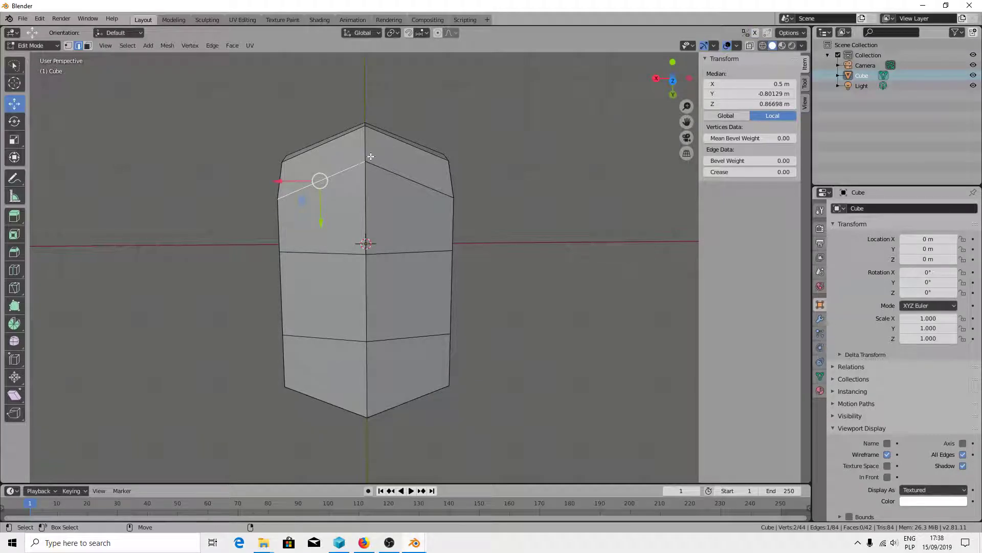
left_click(417, 183)
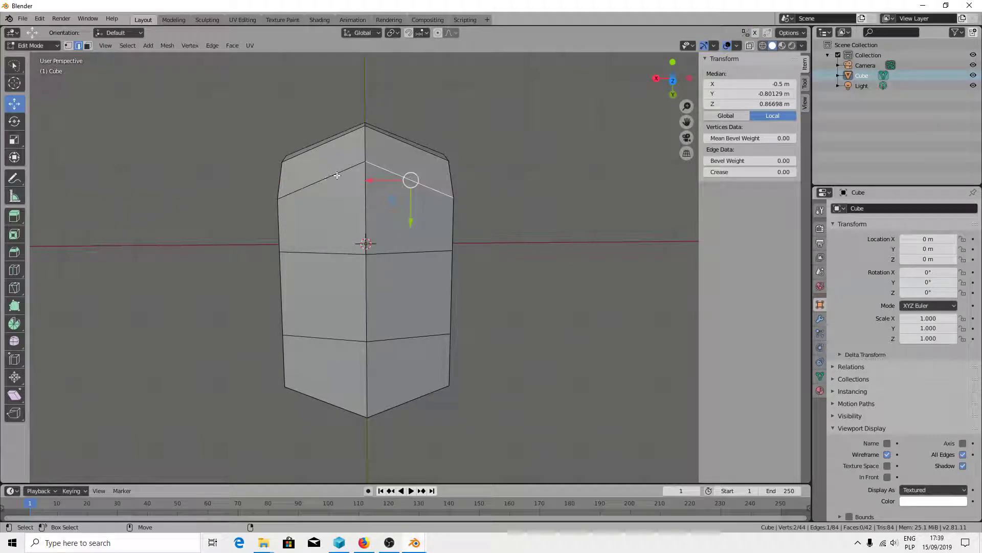
left_click(88, 46)
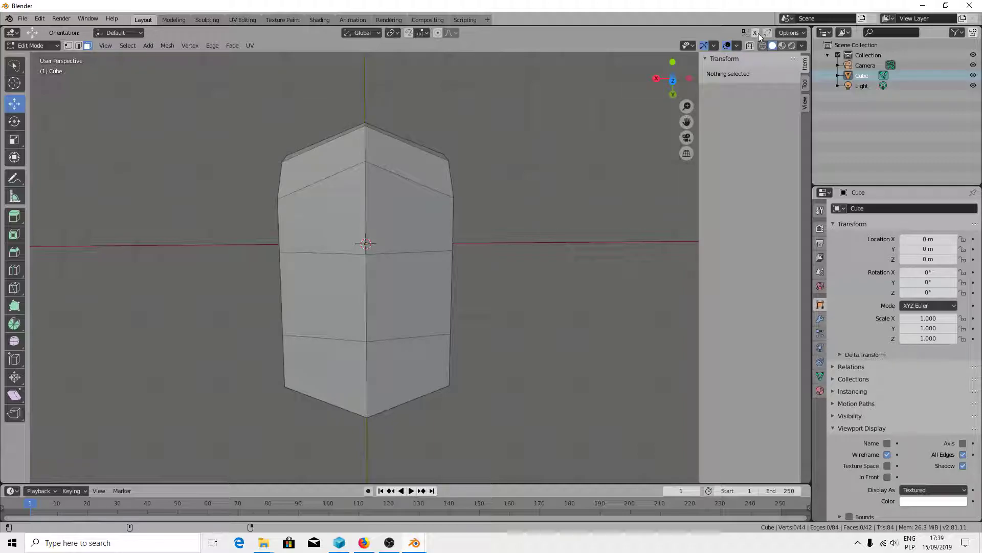
Step: Using X-ray, lasso the right half and delete its vertices, leaving 28 vertices
left_click(750, 45)
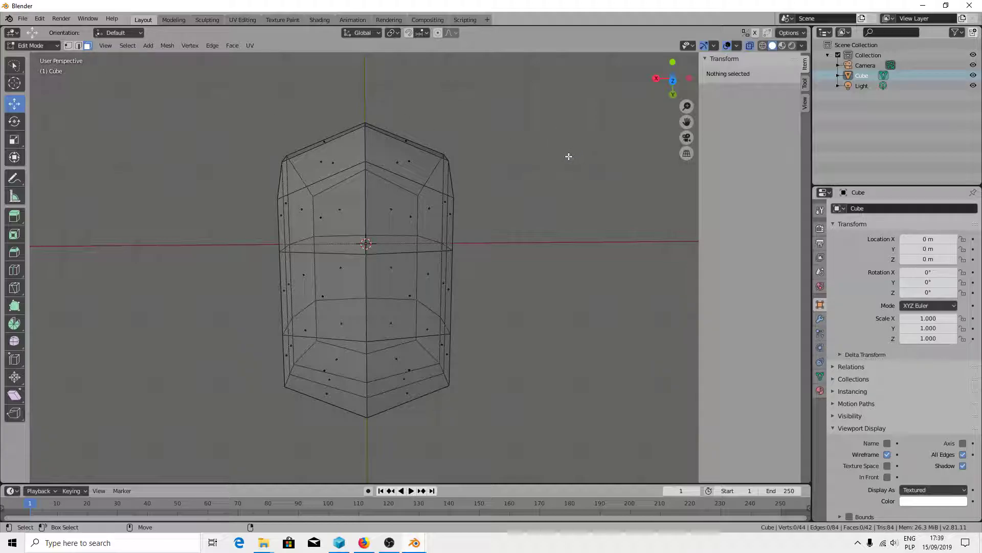
key("w")
left_click_drag(568, 157, 510, 430)
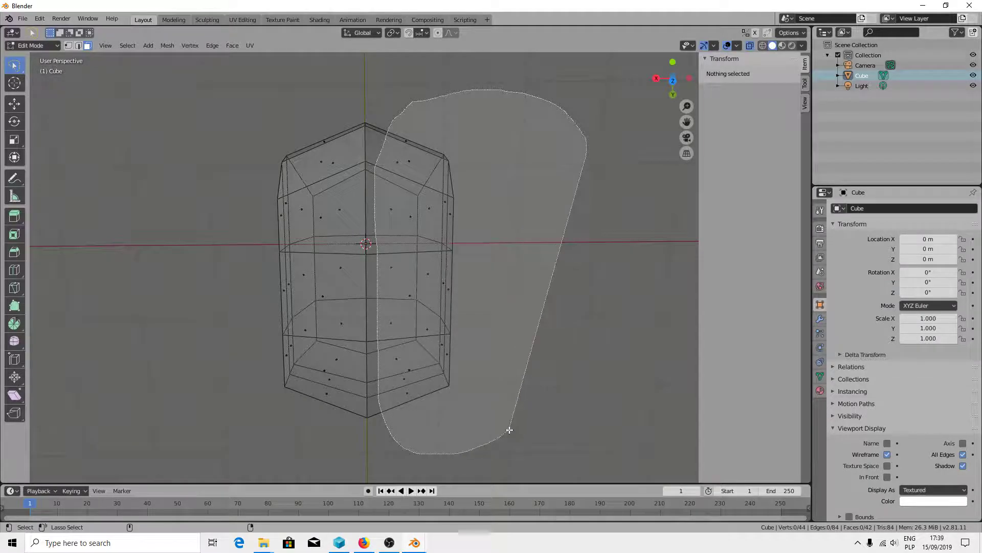
key("x")
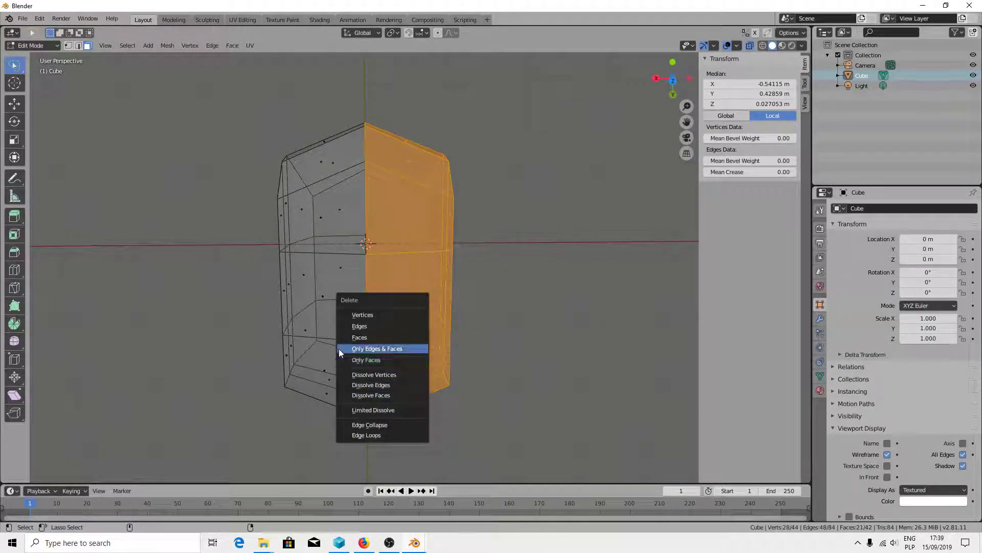
left_click(345, 338)
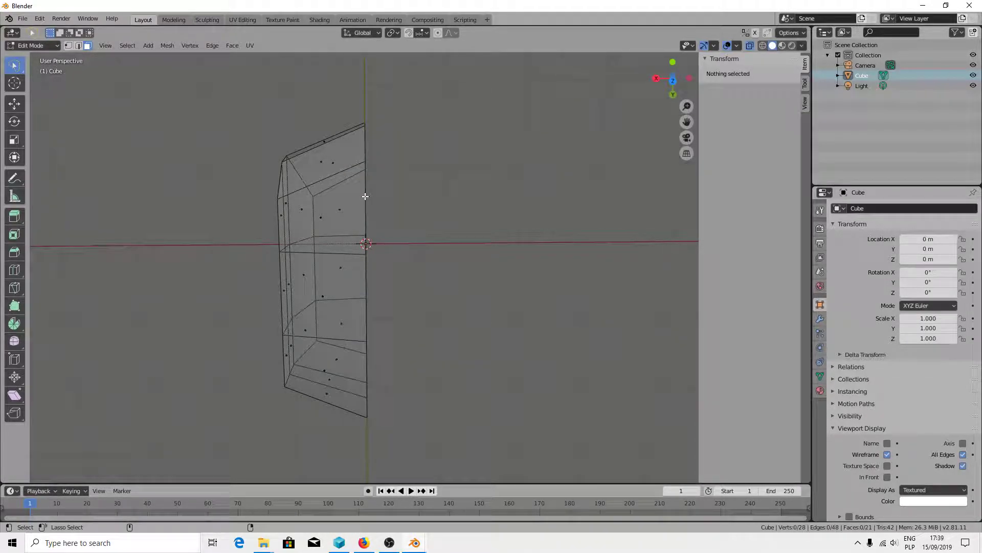
left_click(750, 47)
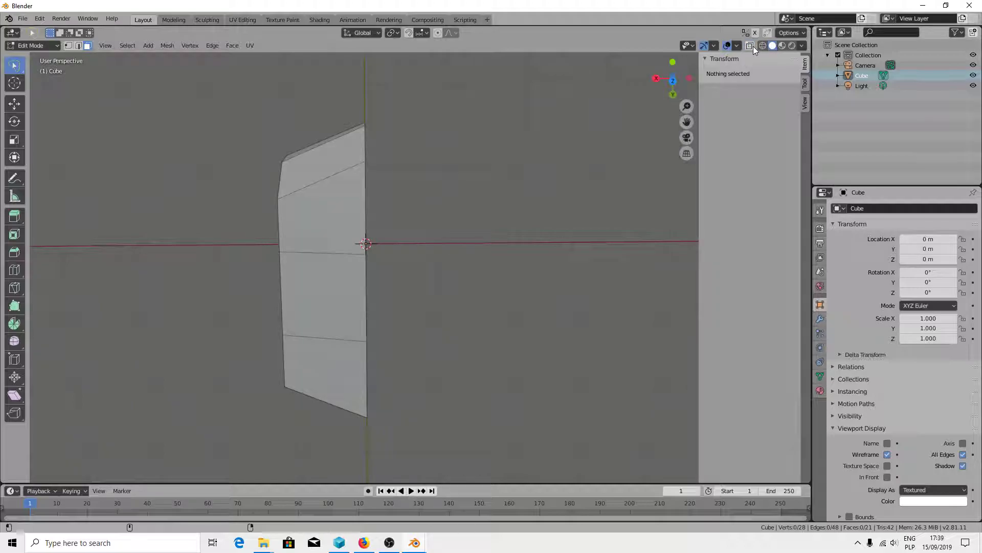
Step: Add a centered vertical loop cut to the half mesh, reaching 40 vertices and 33 faces
left_click(314, 185)
key("ctrl+r")
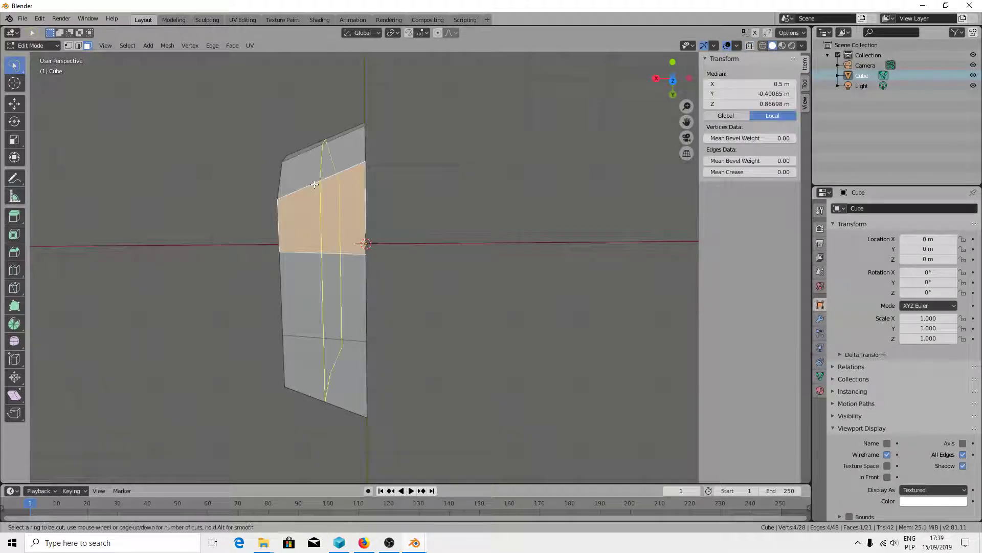
left_click(319, 187)
right_click(333, 190)
mouse_move(381, 197)
middle_mouse_down()
mouse_move(368, 245)
mouse_move(358, 235)
middle_mouse_up()
left_click(30, 45)
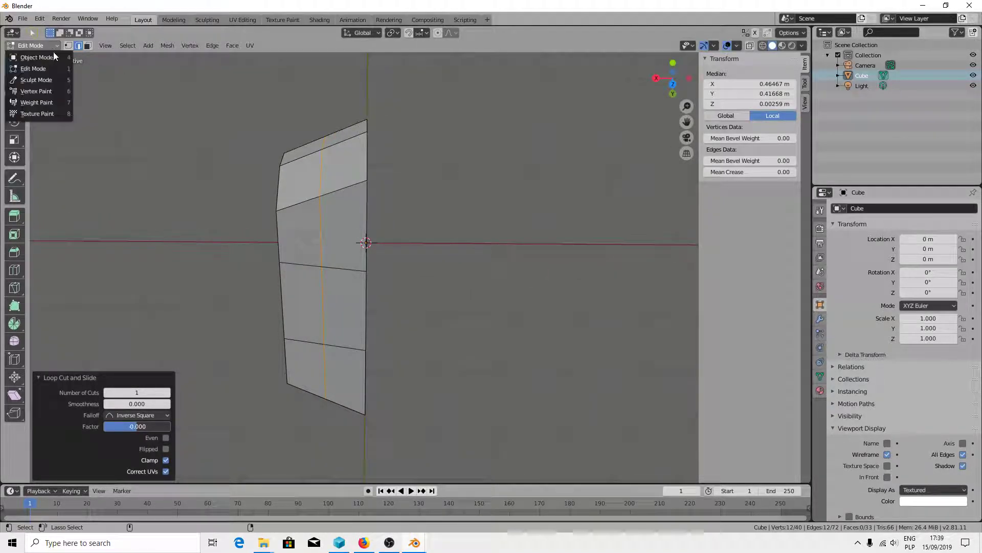
middle_click_drag(303, 143, 303, 141)
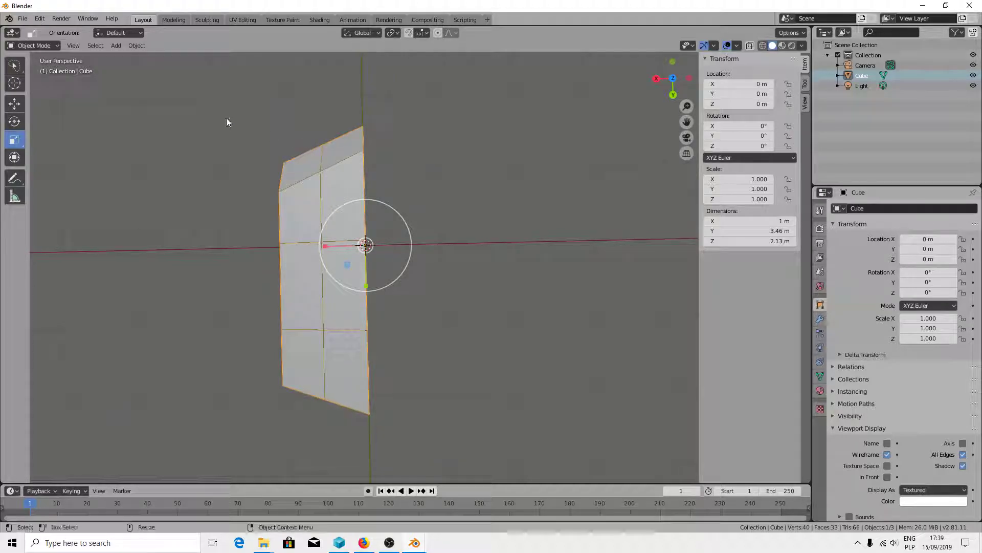
left_click(30, 45)
left_click(28, 68)
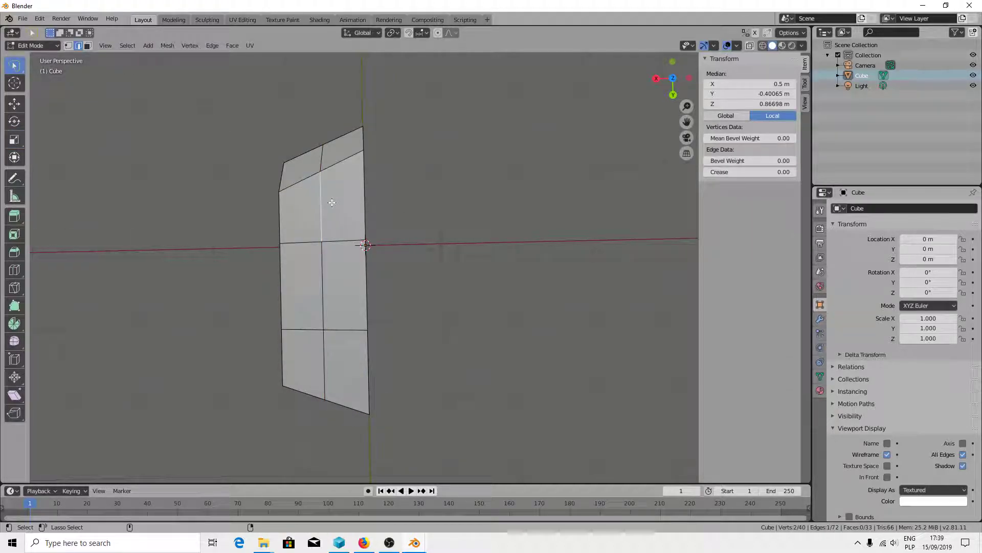
left_click(87, 45)
left_click(335, 271)
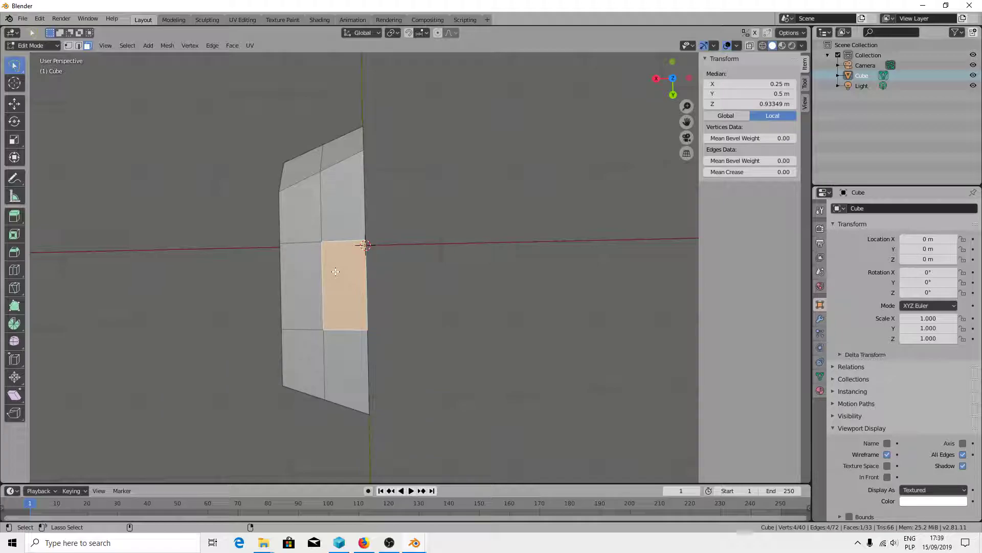
Step: Select all faces and apply Symmetrize, initially trying +Z to -Z
key("a")
left_click(173, 47)
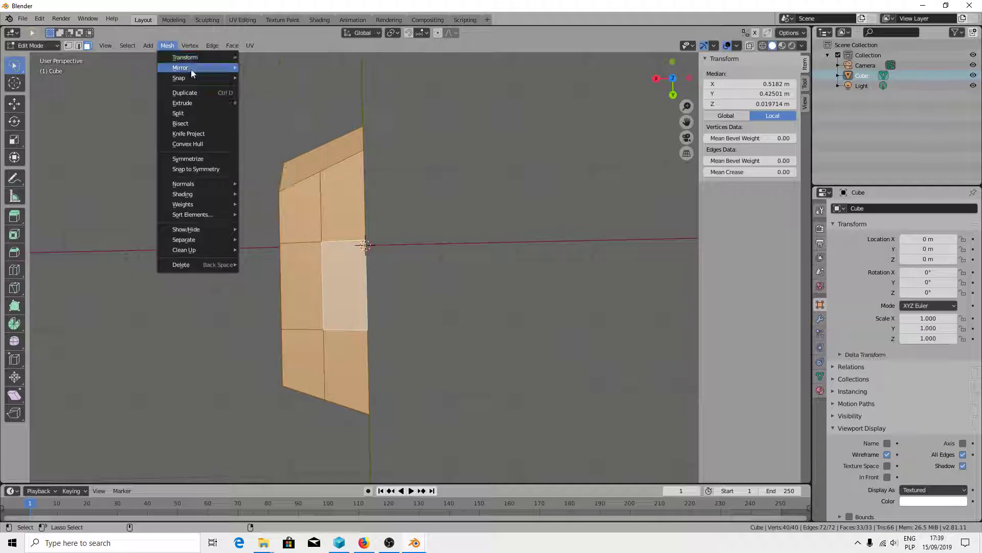
left_click(201, 160)
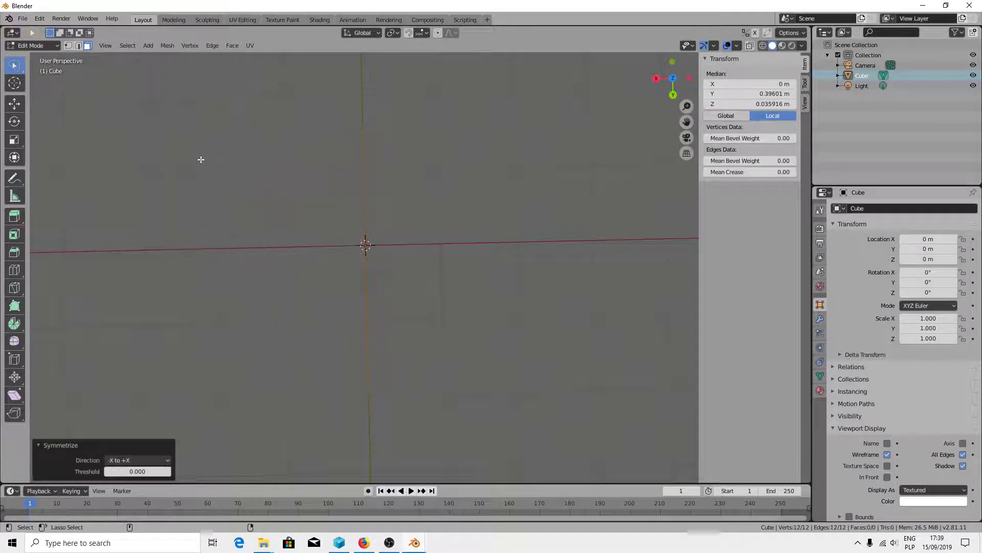
left_click(154, 457)
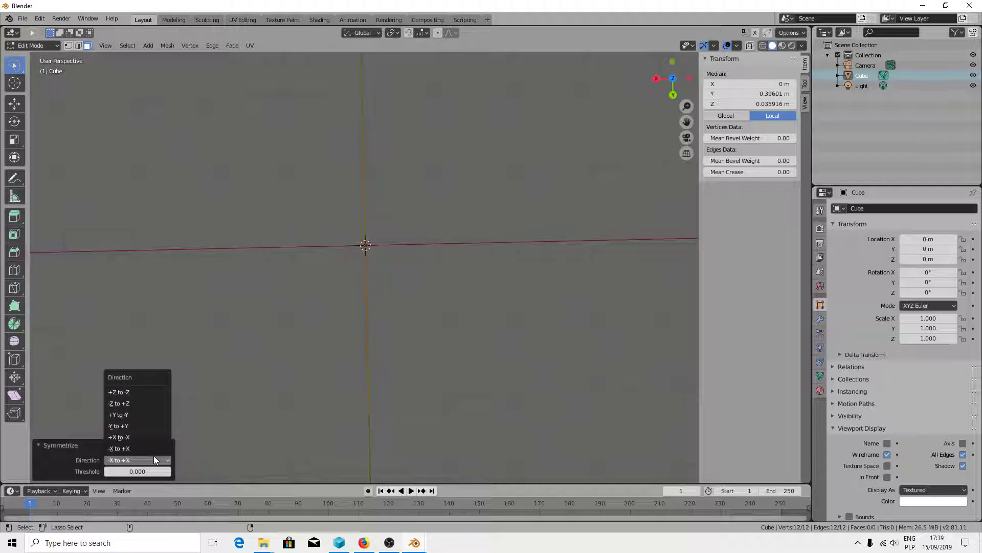
left_click(135, 393)
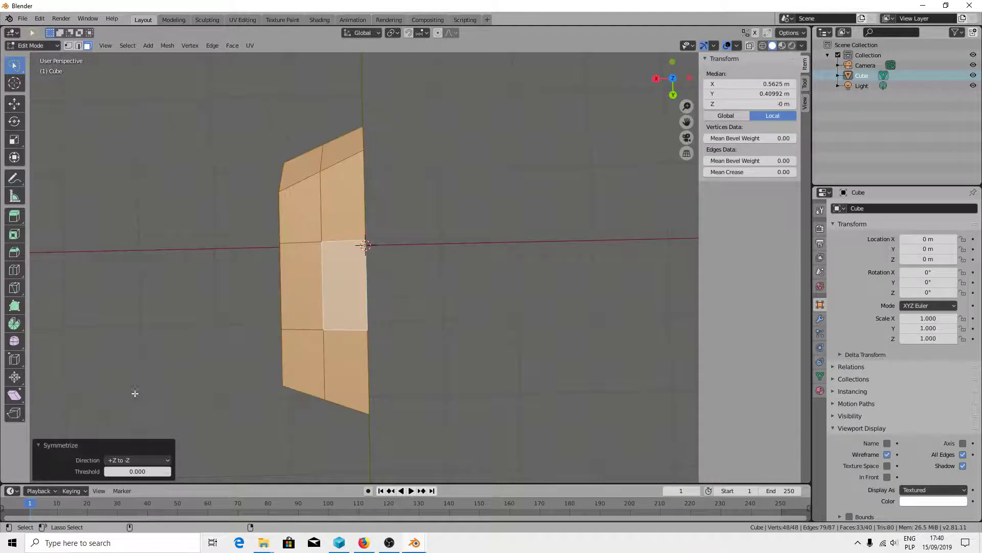
Step: Try other Symmetrize directions and settle on +X to -X, giving 68 vertices and 66 faces
left_click(151, 468)
left_click(149, 459)
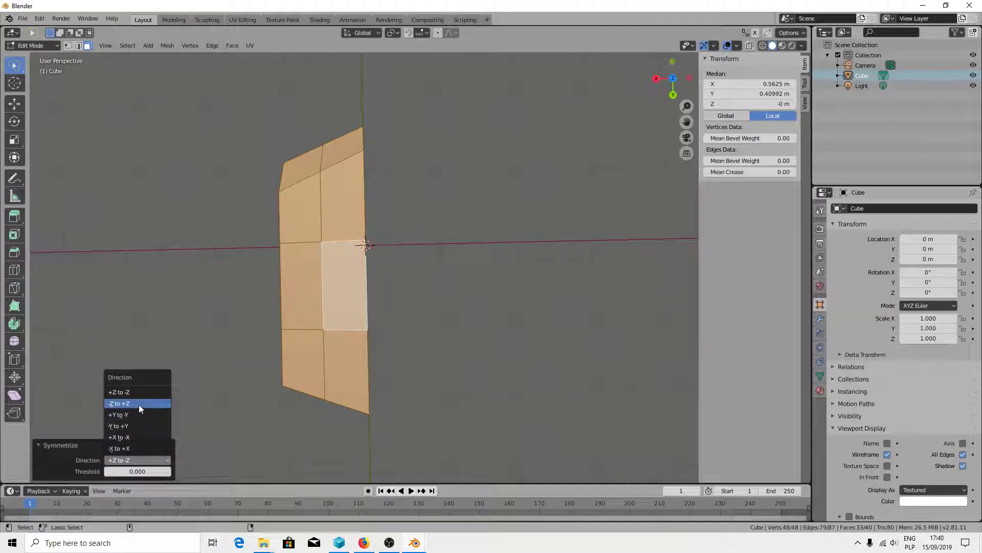
left_click(139, 403)
left_click(147, 459)
left_click(130, 415)
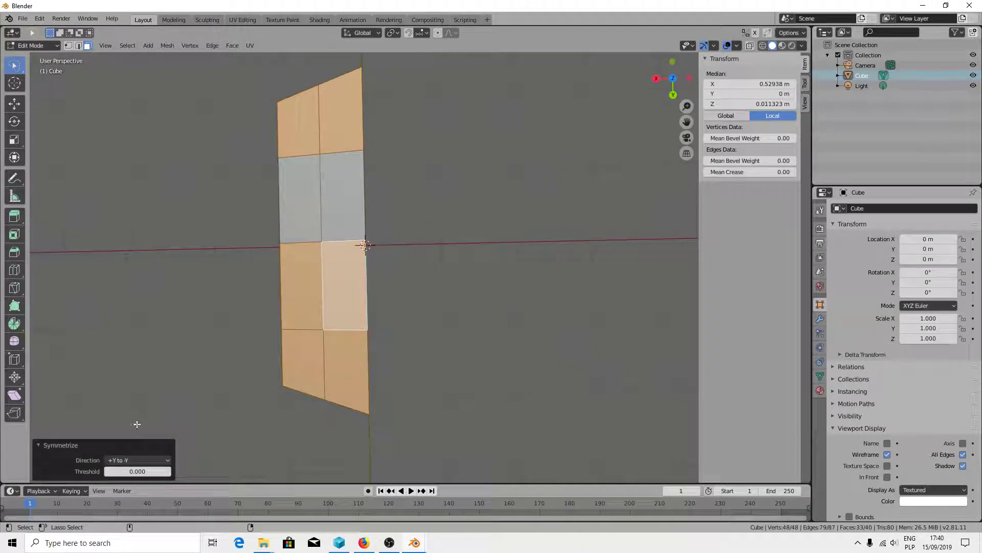
left_click(139, 458)
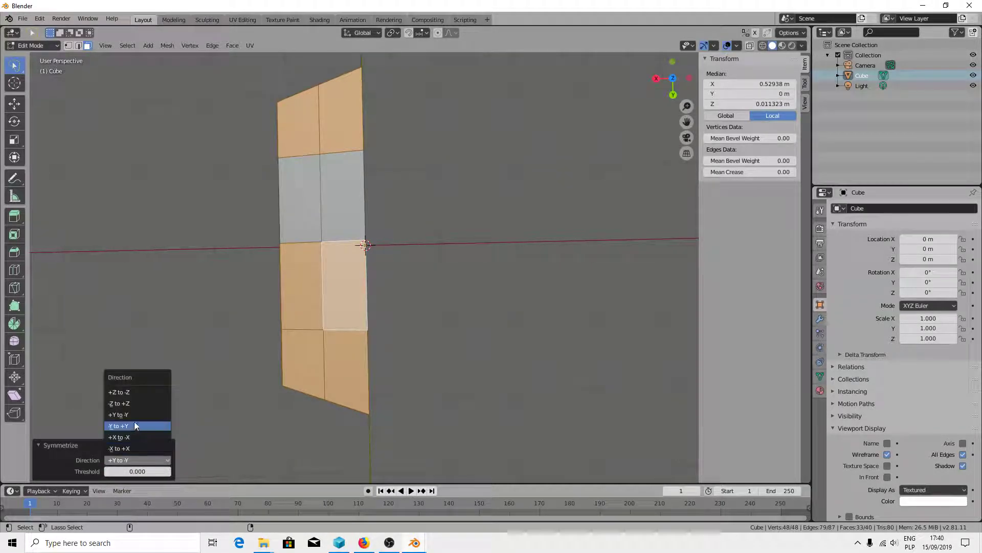
left_click(131, 425)
left_click(130, 458)
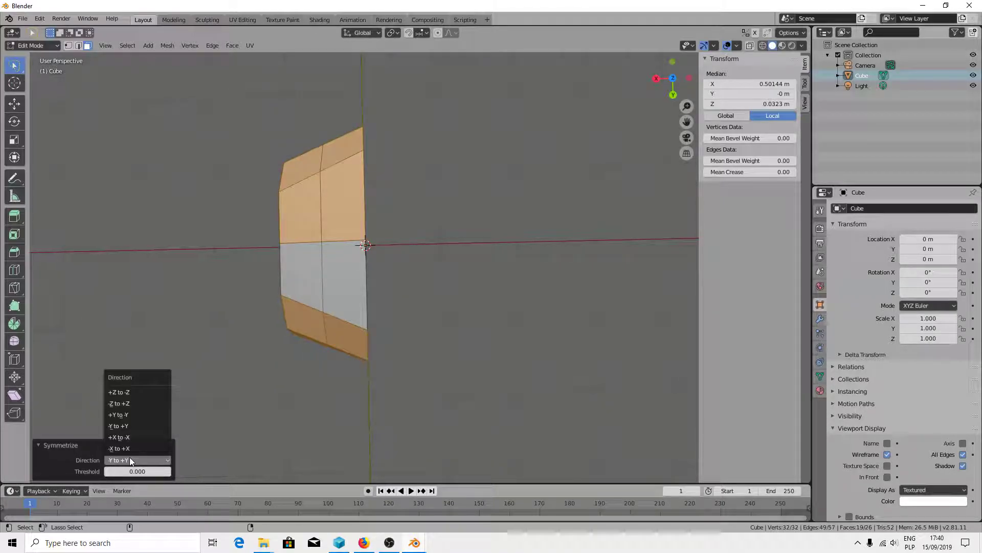
left_click(134, 460)
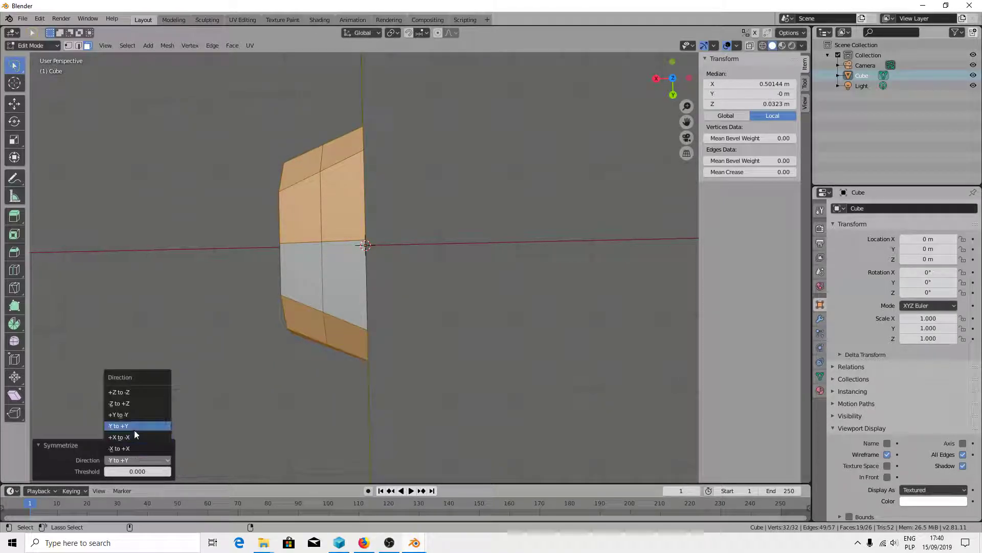
left_click(134, 437)
mouse_move(384, 248)
middle_mouse_down()
mouse_move(464, 222)
mouse_move(438, 193)
mouse_move(474, 180)
middle_mouse_up()
left_click(517, 179)
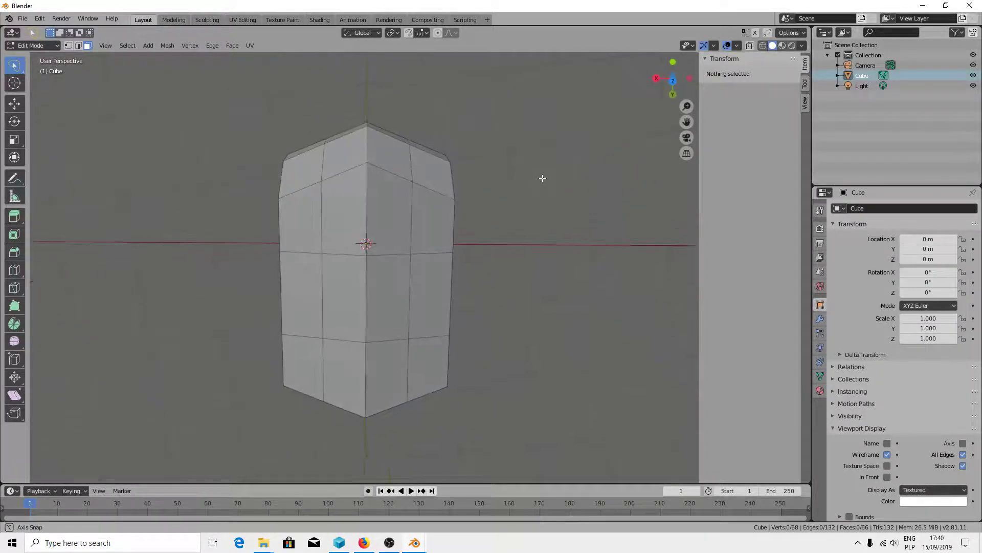
Step: With X mirror enabled, pull the selected top edges inward along Y
middle_click_drag(516, 153, 534, 175)
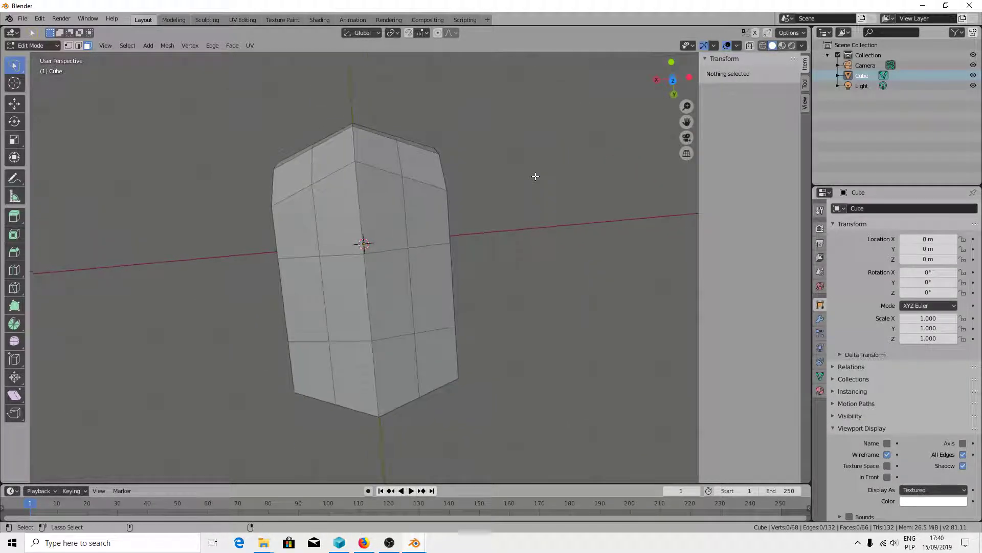
left_click(78, 46)
left_click(294, 158)
middle_click_drag(293, 157, 324, 148)
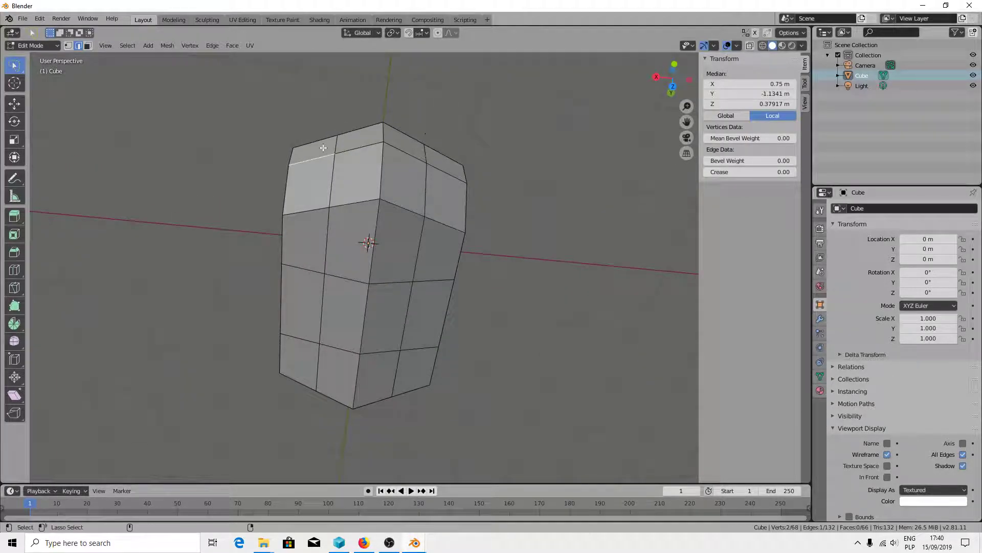
middle_click_drag(406, 99, 383, 138)
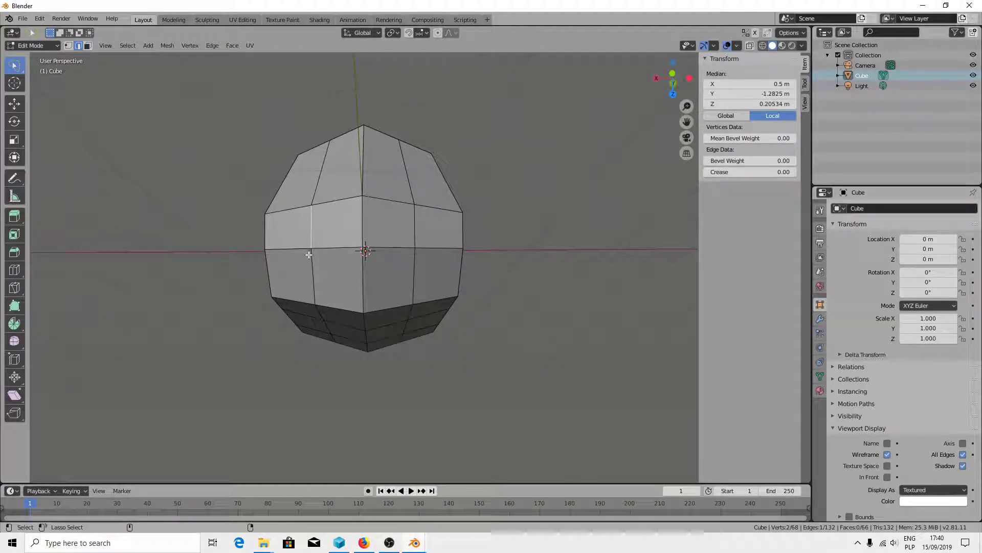
middle_click_drag(364, 275, 328, 228)
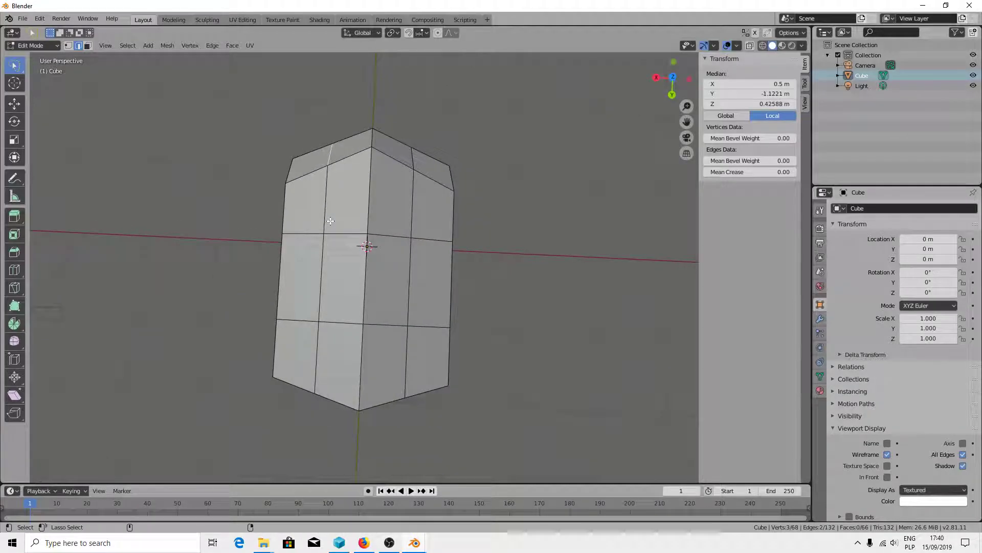
key("shift+space")
key("g")
left_click(755, 33)
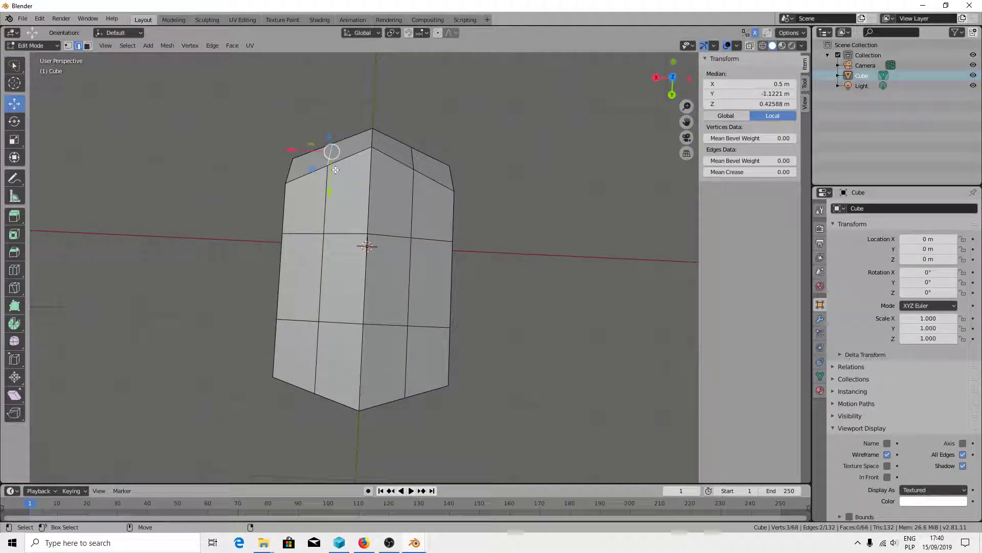
left_click_drag(331, 181, 332, 171)
mouse_move(332, 172)
middle_mouse_down()
mouse_move(248, 254)
mouse_move(221, 220)
mouse_move(399, 350)
middle_mouse_up()
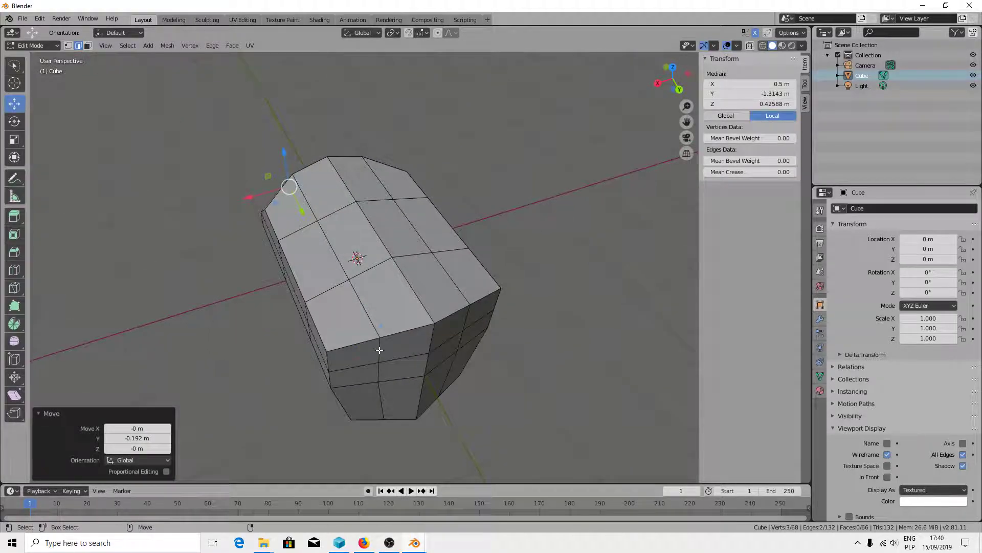
Step: Select three bottom edges and move them along Y
left_click(379, 350)
left_click(383, 393, "shift")
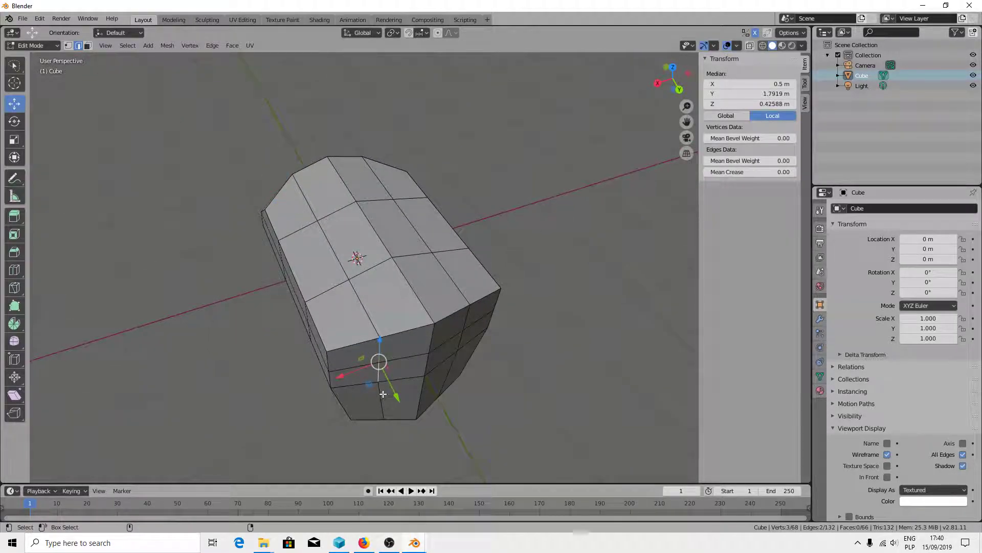
left_click(385, 410, "shift")
left_click_drag(400, 416, 405, 425)
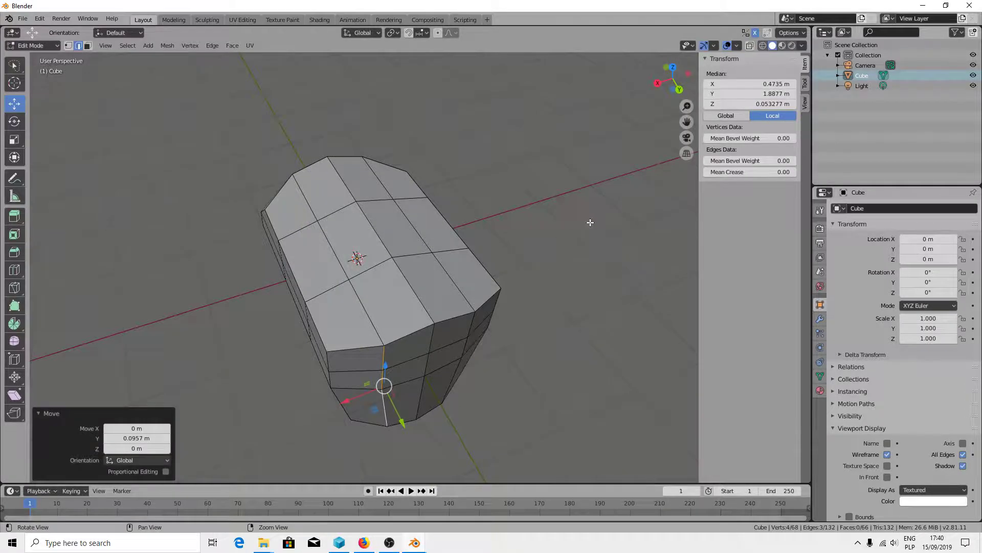
middle_click_drag(591, 222, 153, 84)
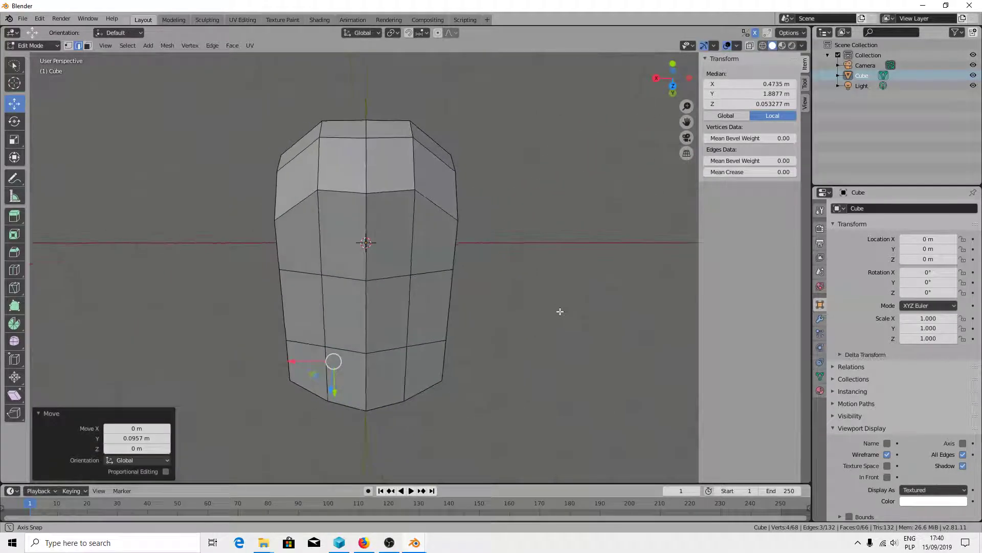
Step: Nudge the top-centre vertex -0.0429 m along Y, then deselect everything
left_click(69, 45)
left_click(371, 165)
key("g")
key("y")
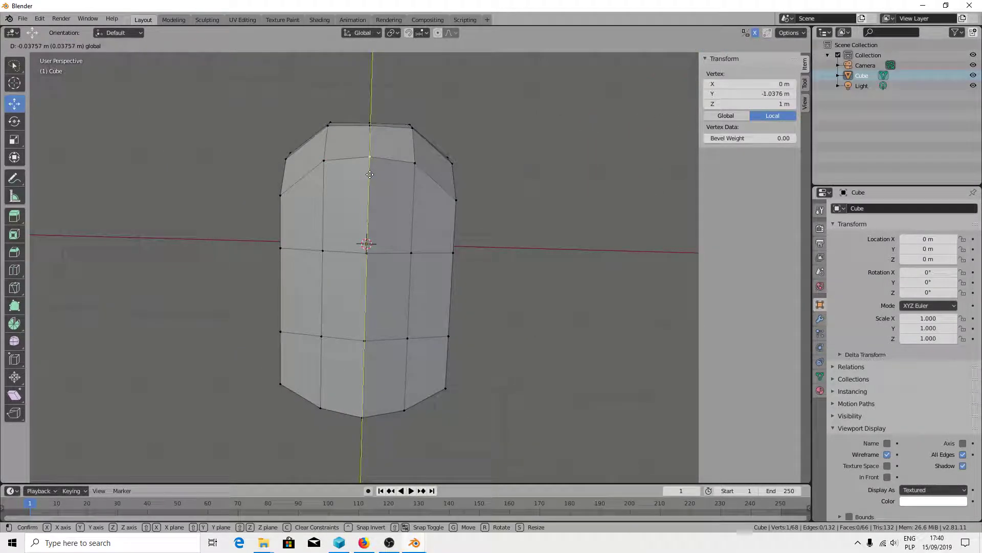
left_click(445, 297)
mouse_move(446, 296)
middle_mouse_down()
mouse_move(353, 224)
mouse_move(397, 251)
middle_mouse_up()
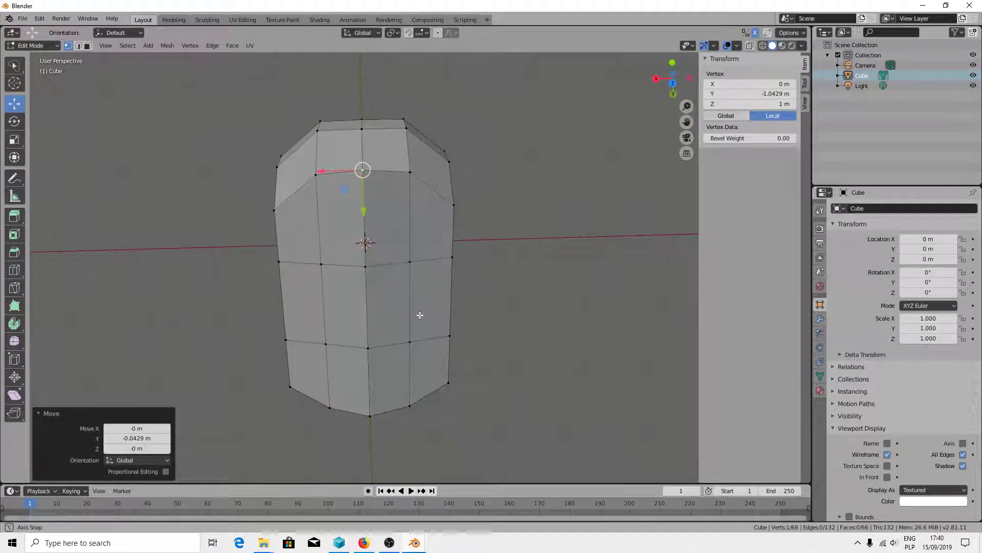
mouse_move(397, 250)
middle_mouse_down()
mouse_move(234, 227)
mouse_move(254, 213)
mouse_move(237, 214)
middle_mouse_up()
key("alt+a")
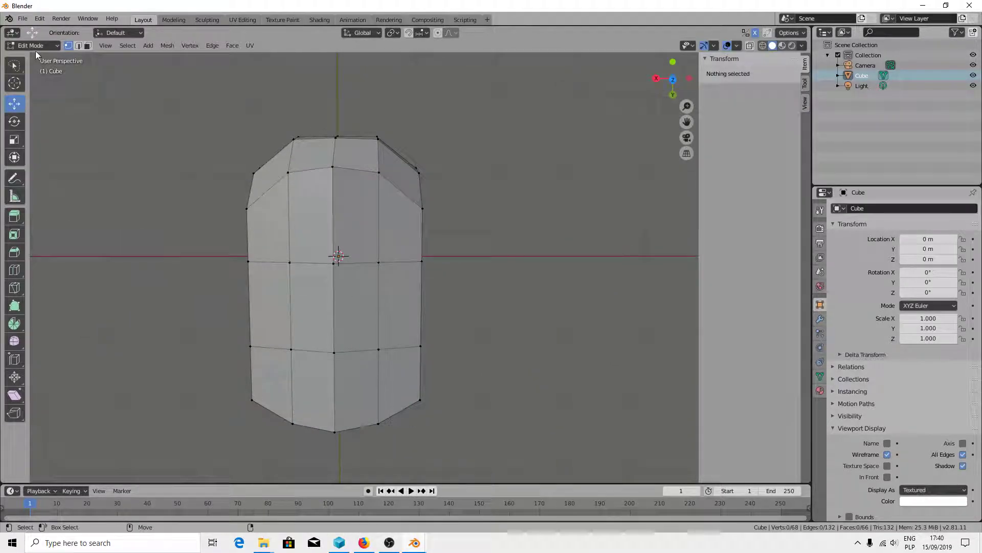
left_click(36, 45)
Step: Enter Sculpt Mode and use the Grab brush at 137 px radius to shift the upper sides
left_click(47, 84)
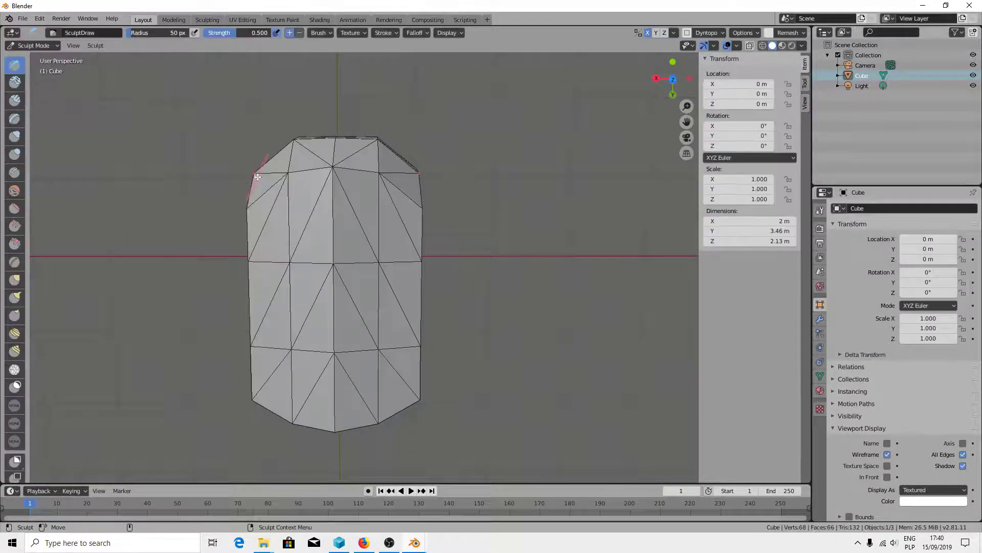
left_click_drag(260, 175, 252, 212)
key("ctrl+z")
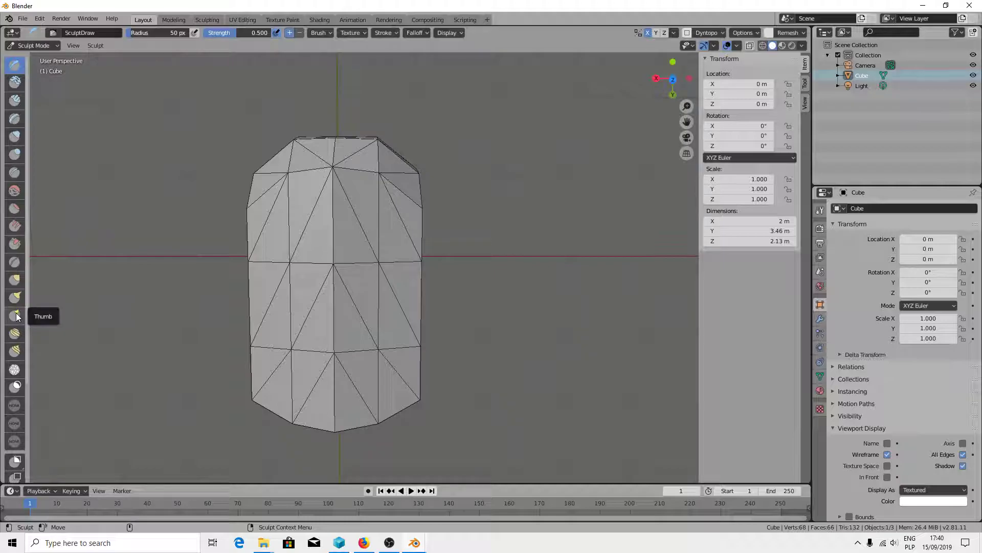
left_click(19, 282)
left_click_drag(249, 198, 244, 209)
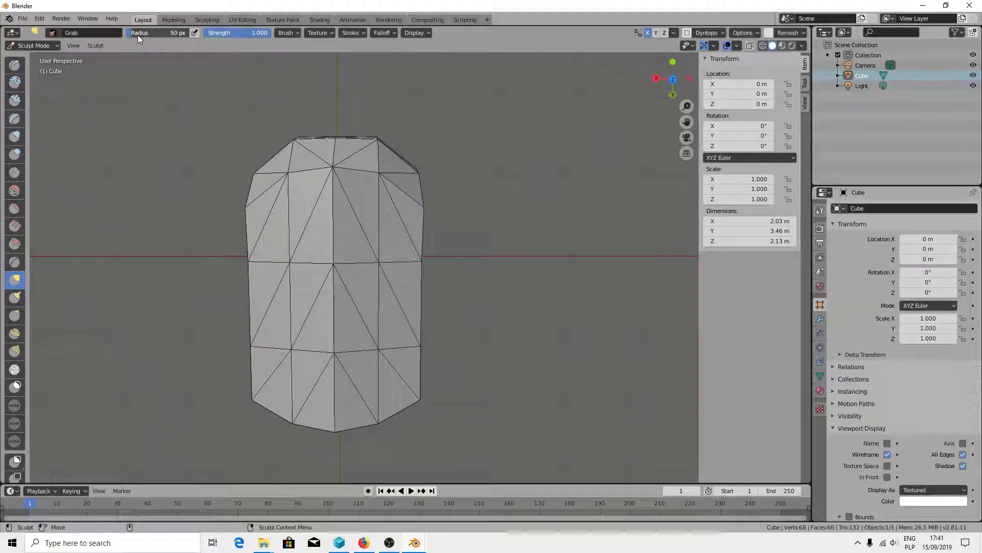
left_click_drag(138, 35, 174, 33)
left_click_drag(252, 201, 257, 198)
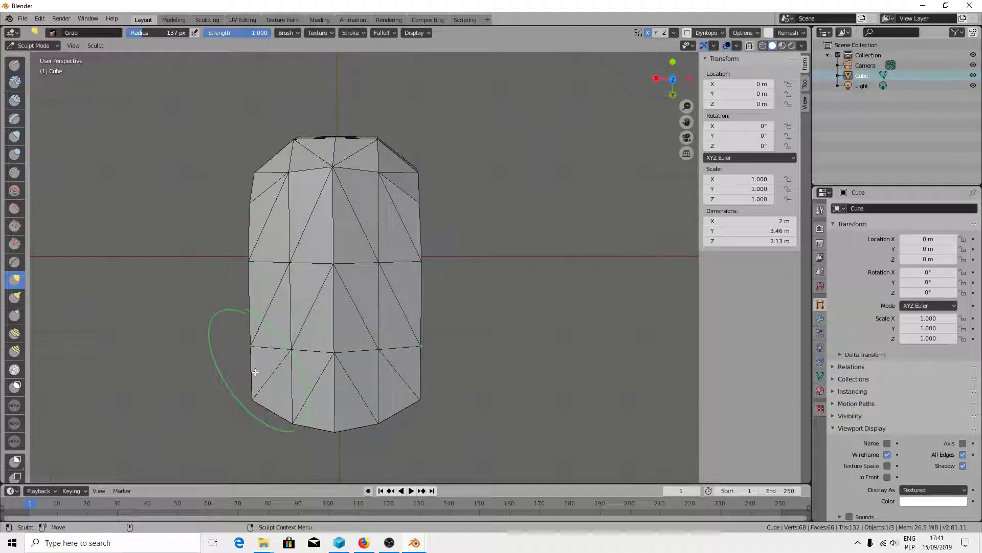
Step: Grab the lower-left and lower-right corners and pull them inward
mouse_move(253, 394)
left_mouse_down()
mouse_move(284, 419)
mouse_move(272, 399)
left_mouse_up()
middle_click_drag(274, 403, 494, 391)
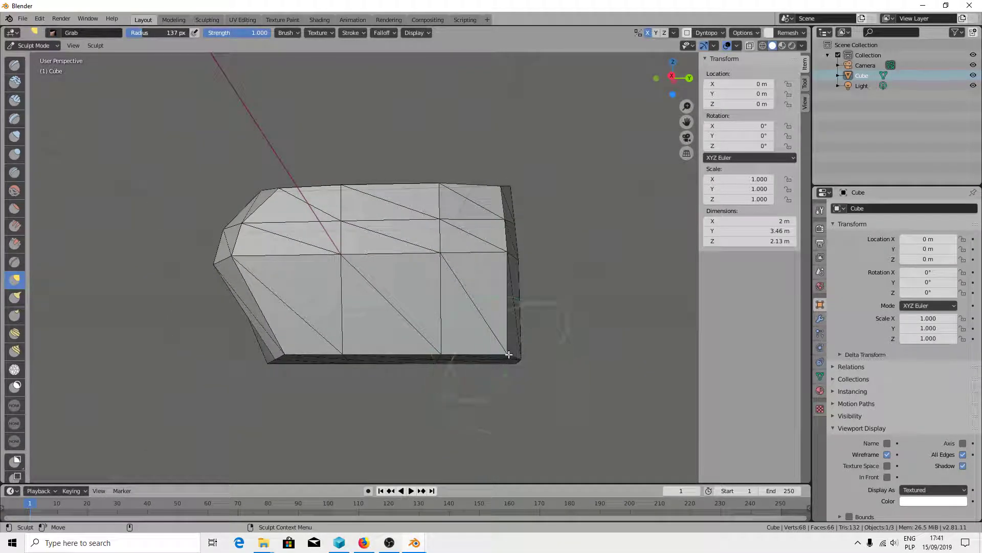
left_click_drag(507, 349, 499, 349)
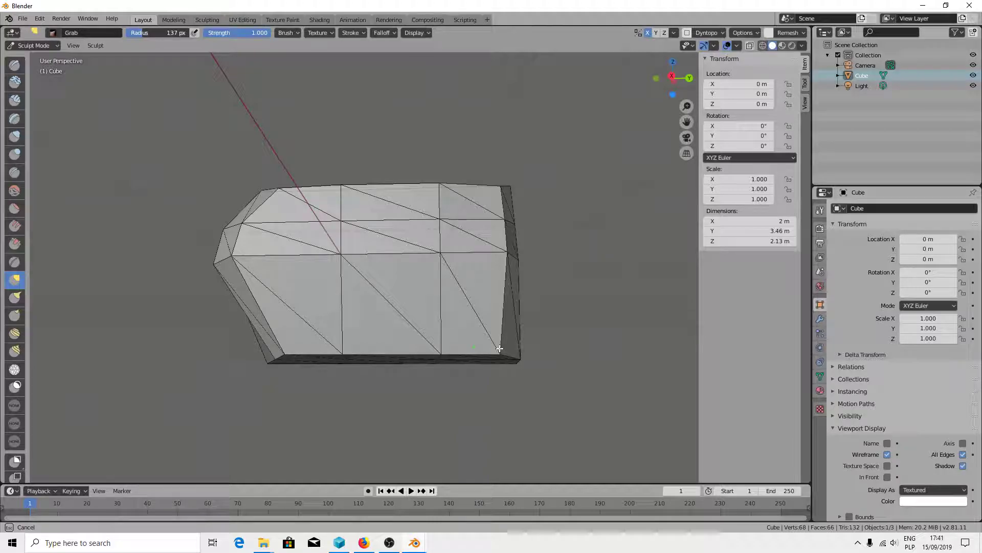
middle_click_drag(491, 401, 504, 372)
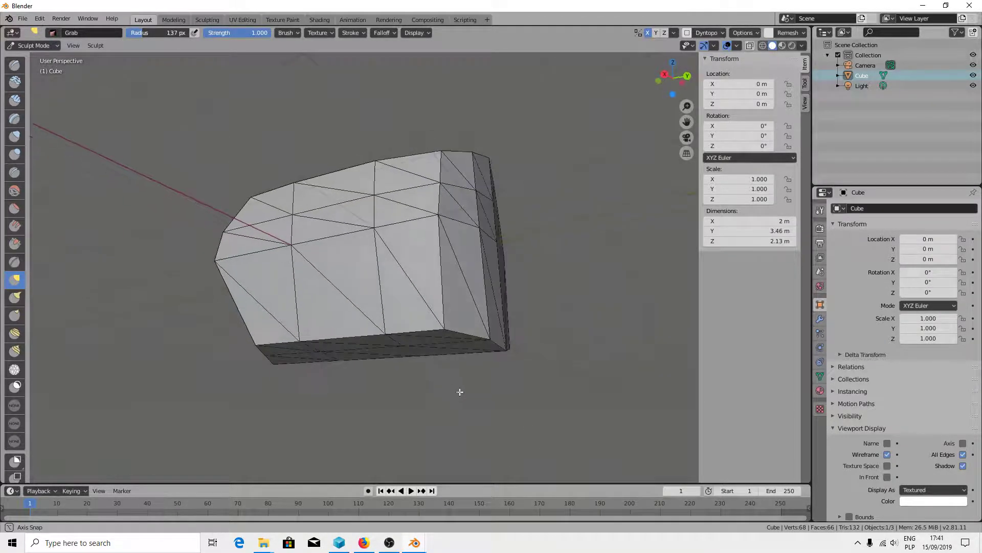
left_click_drag(504, 372, 502, 355)
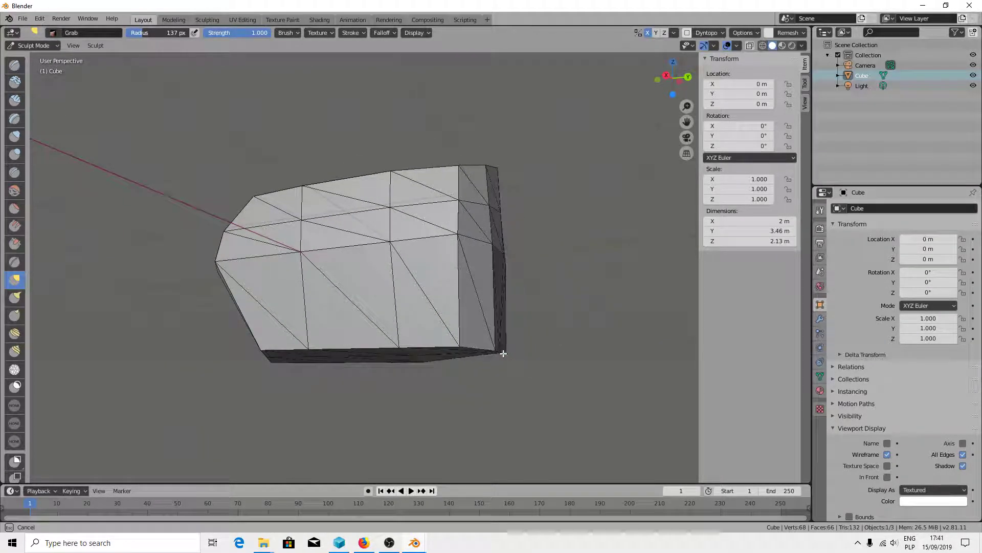
middle_click_drag(502, 355, 435, 333)
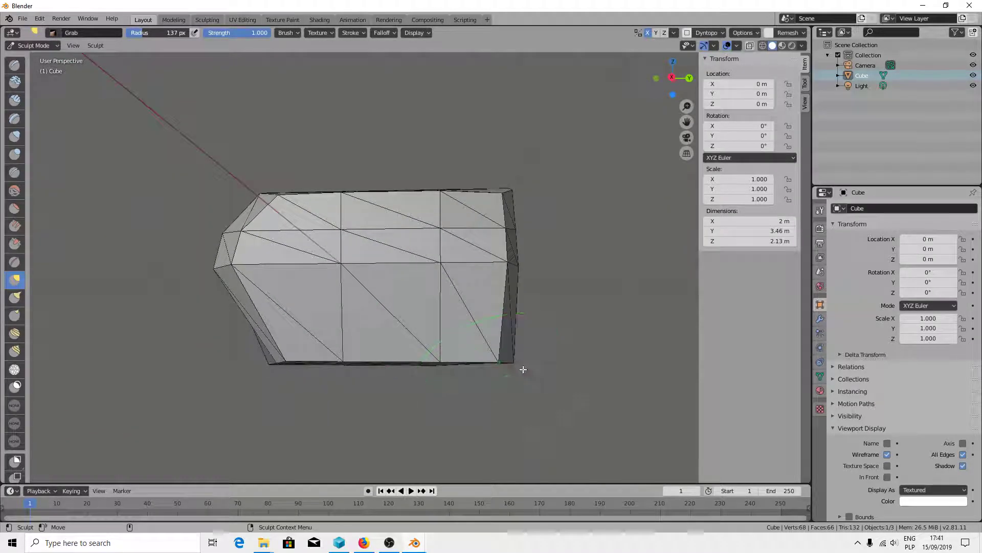
Step: Enable 2D Falloff on the Grab brush and pull both bottom corners inward again
left_click(819, 212)
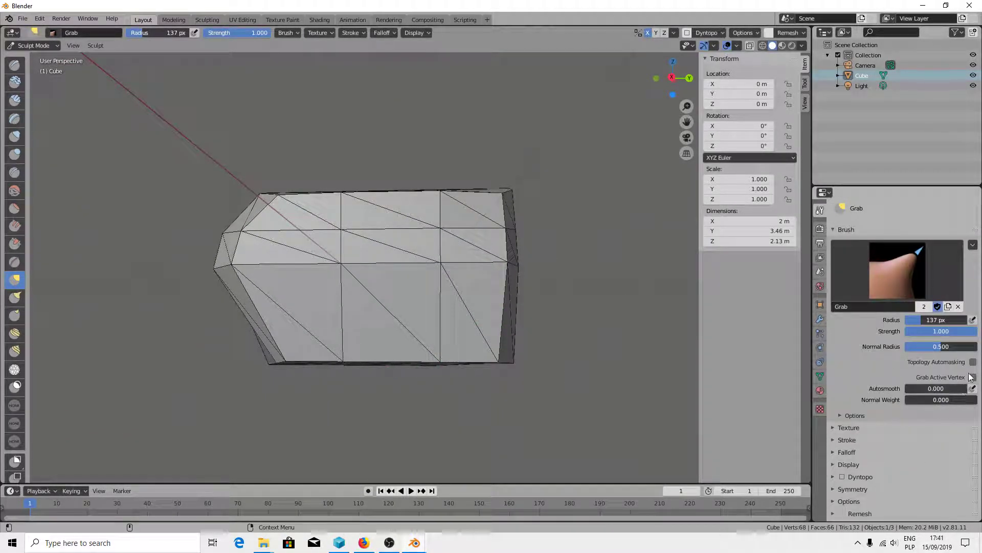
left_click(853, 415)
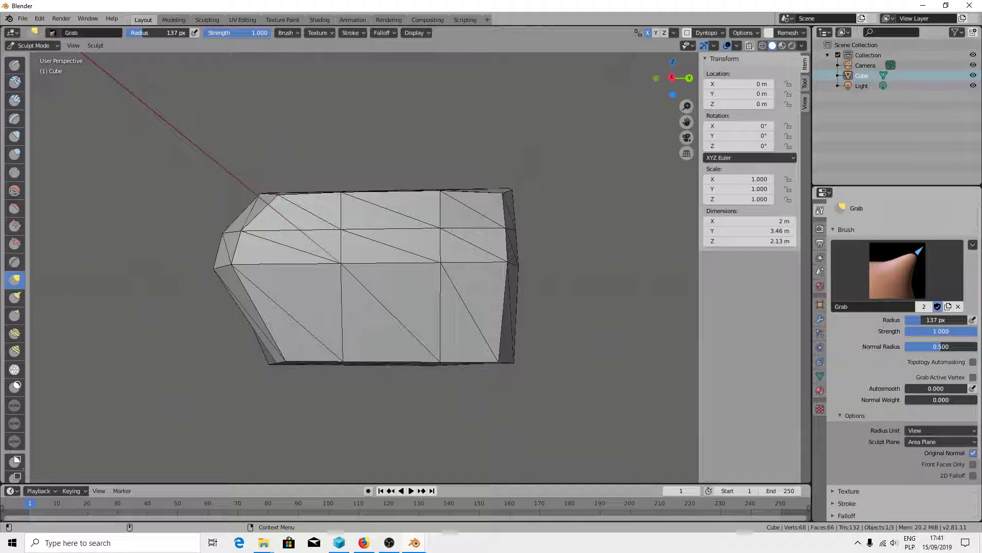
left_click(972, 475)
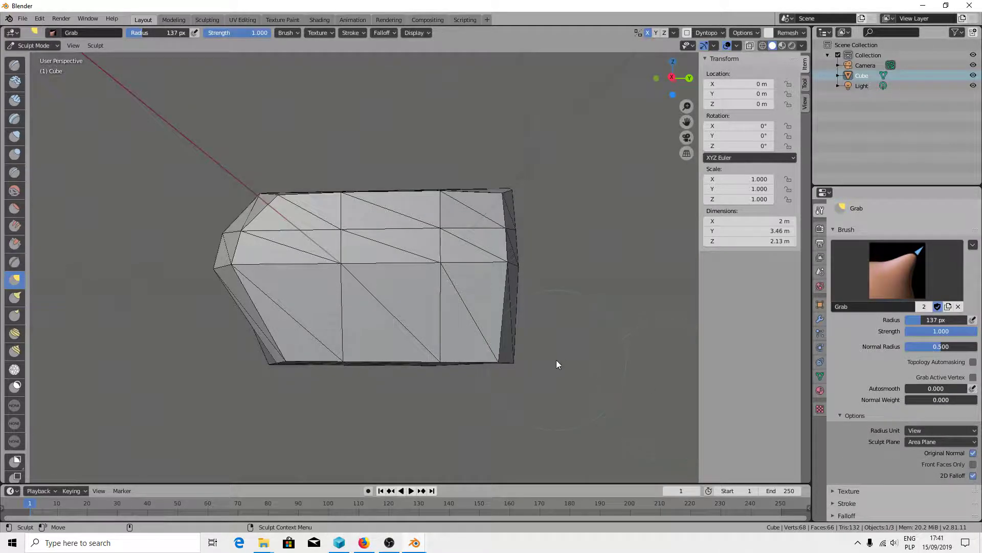
left_click_drag(514, 363, 502, 358)
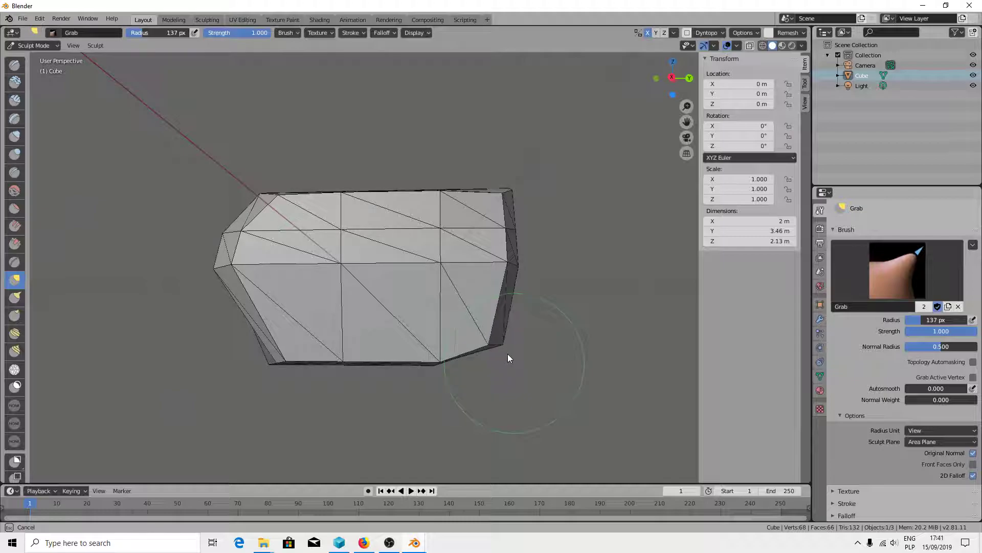
left_click_drag(272, 360, 270, 362)
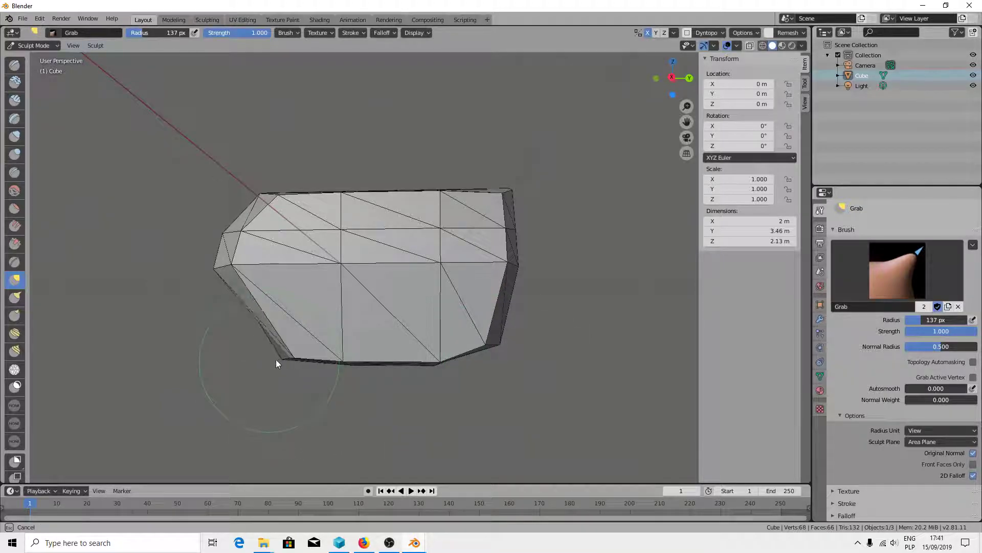
middle_click_drag(410, 258, 465, 330)
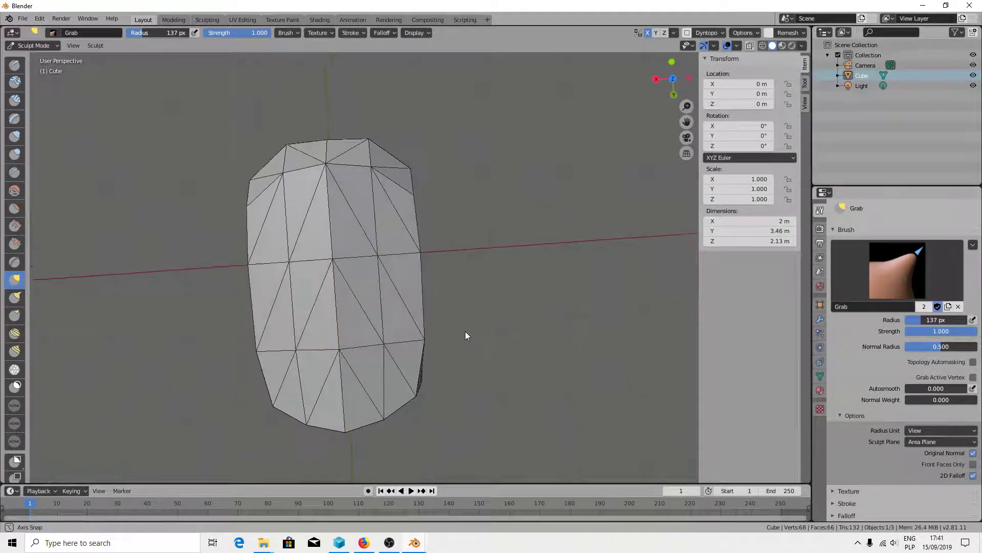
Step: Leave Sculpt Mode through Object Mode and enter Edit Mode
left_click(33, 46)
left_click(47, 57)
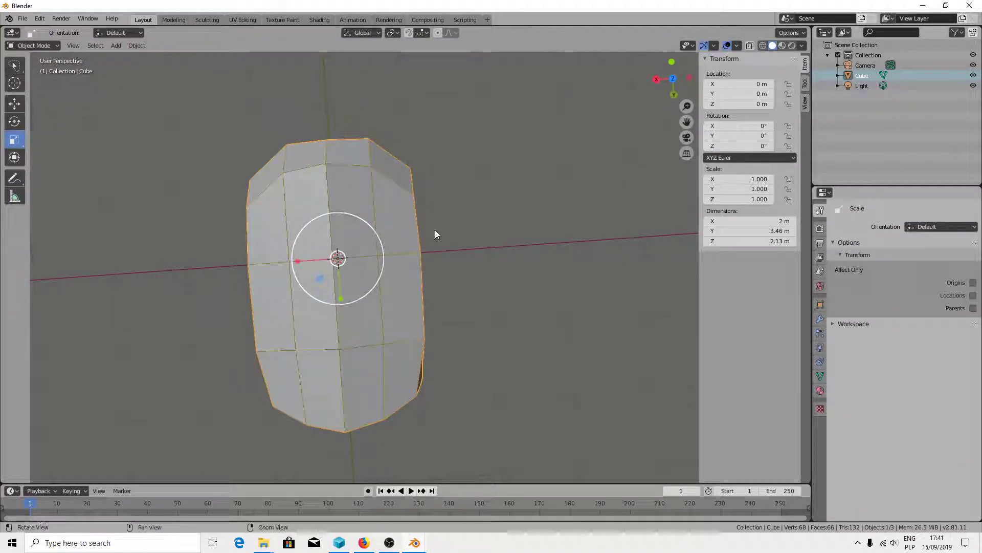
mouse_move(435, 229)
middle_mouse_down()
mouse_move(364, 112)
mouse_move(366, 94)
mouse_move(336, 81)
mouse_move(305, 118)
mouse_move(452, 213)
mouse_move(460, 248)
mouse_move(474, 243)
mouse_move(476, 222)
mouse_move(591, 208)
middle_mouse_up()
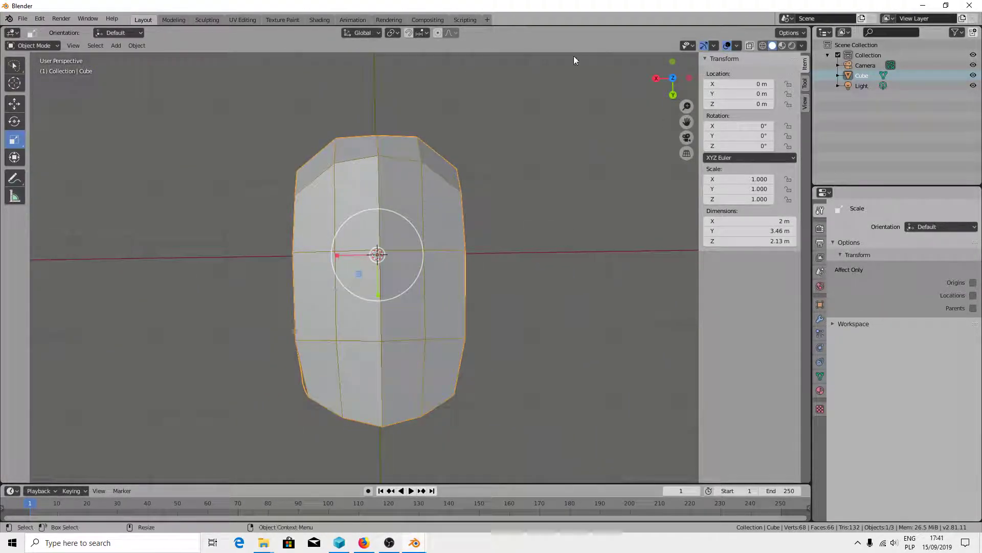
left_click(30, 45)
left_click(31, 67)
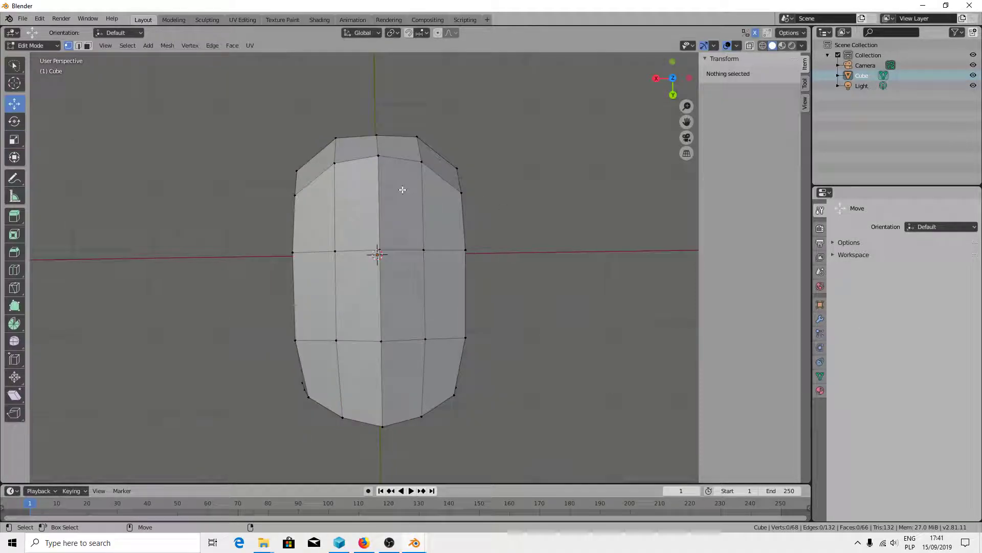
Step: Move an upper-left vertex -0.0408 m along Y
left_click(334, 163)
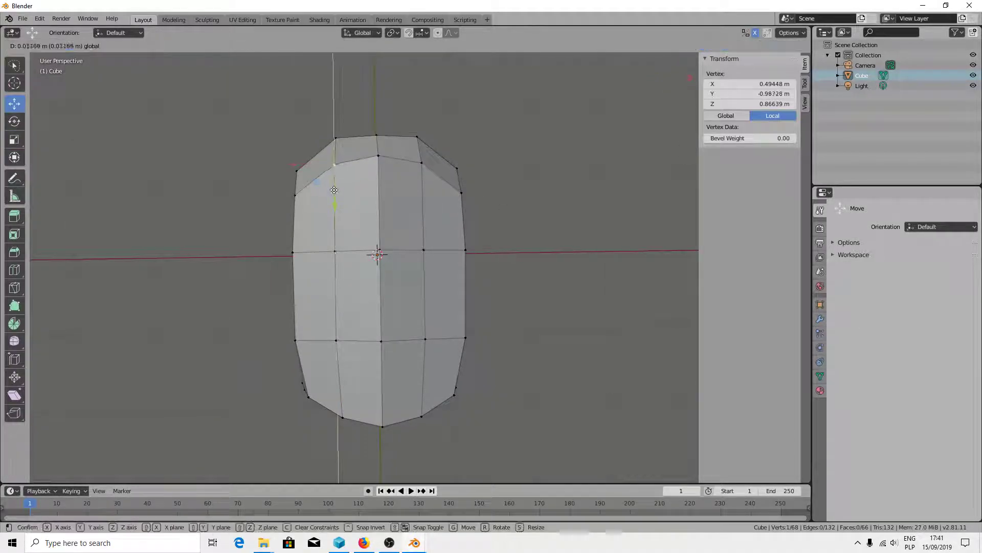
left_click_drag(335, 204, 335, 199)
mouse_move(334, 199)
middle_mouse_down()
mouse_move(367, 335)
mouse_move(377, 319)
middle_mouse_up()
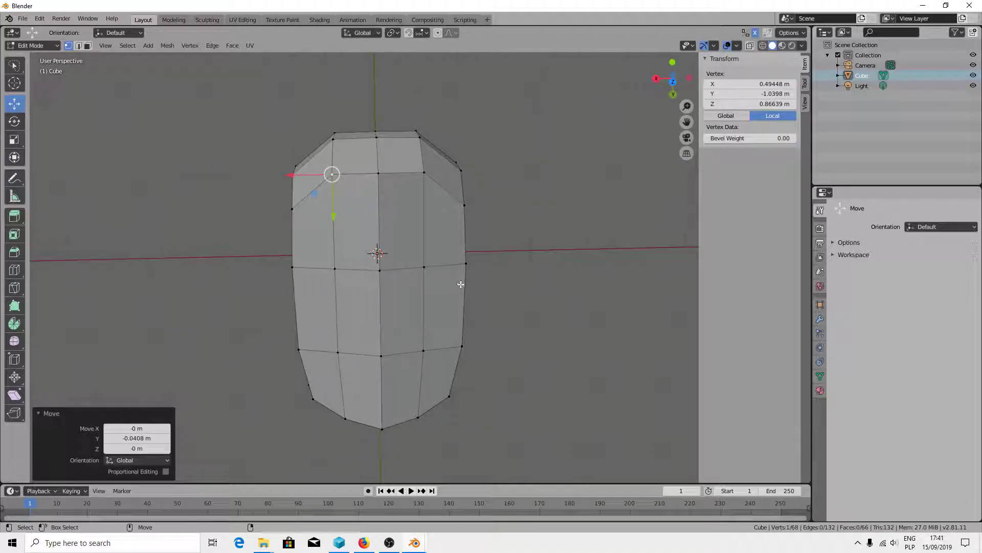
mouse_move(456, 295)
middle_mouse_down()
mouse_move(449, 362)
mouse_move(517, 333)
mouse_move(451, 243)
middle_mouse_up()
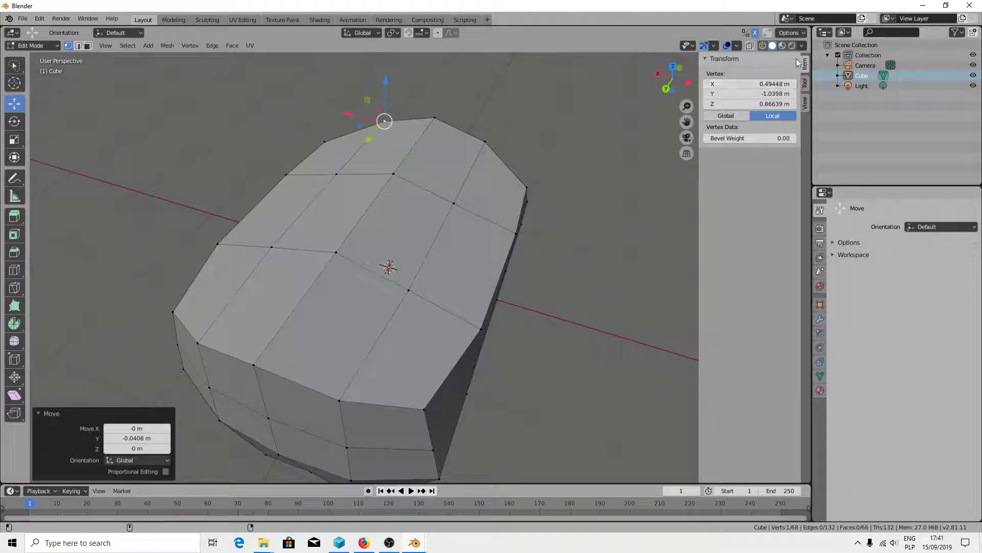
Step: Inspect the mesh in X-ray, deselect the vertex, then return to solid display
left_click(752, 44)
mouse_move(460, 307)
middle_mouse_down()
mouse_move(417, 296)
mouse_move(454, 278)
mouse_move(398, 306)
mouse_move(378, 336)
mouse_move(385, 426)
mouse_move(449, 246)
mouse_move(476, 203)
mouse_move(495, 191)
mouse_move(515, 207)
mouse_move(499, 209)
middle_mouse_up()
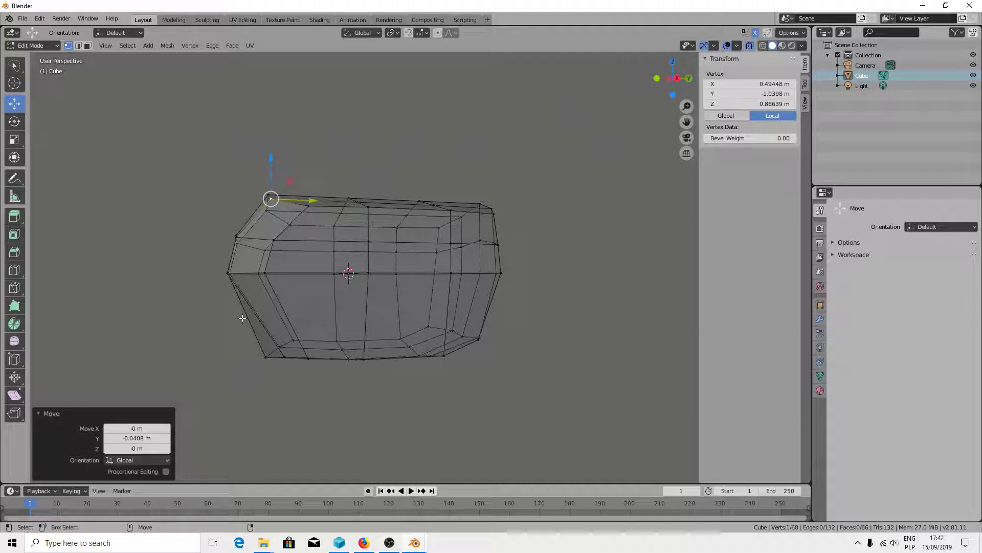
left_click(590, 340)
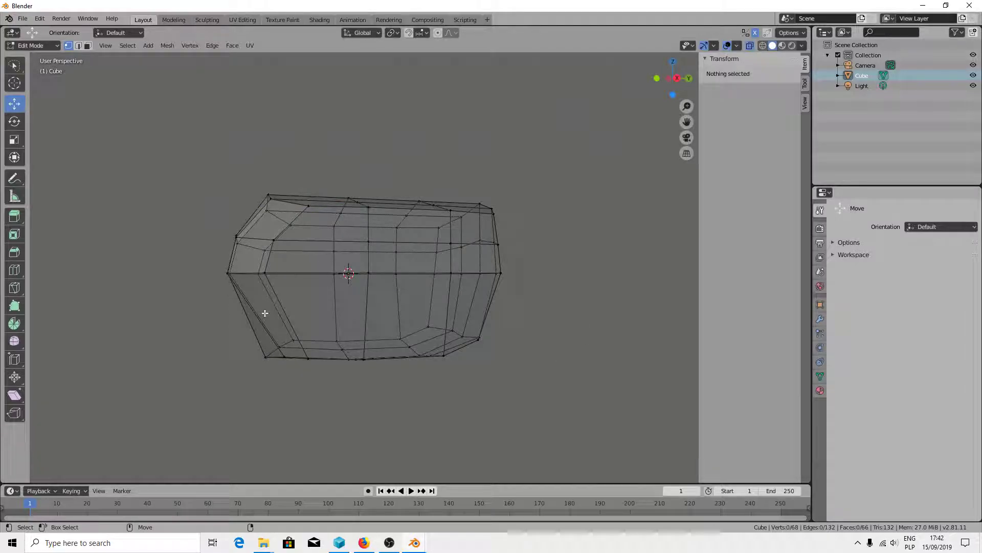
mouse_move(265, 313)
middle_mouse_down()
mouse_move(343, 397)
mouse_move(311, 456)
mouse_move(445, 371)
mouse_move(480, 331)
mouse_move(296, 270)
middle_mouse_up()
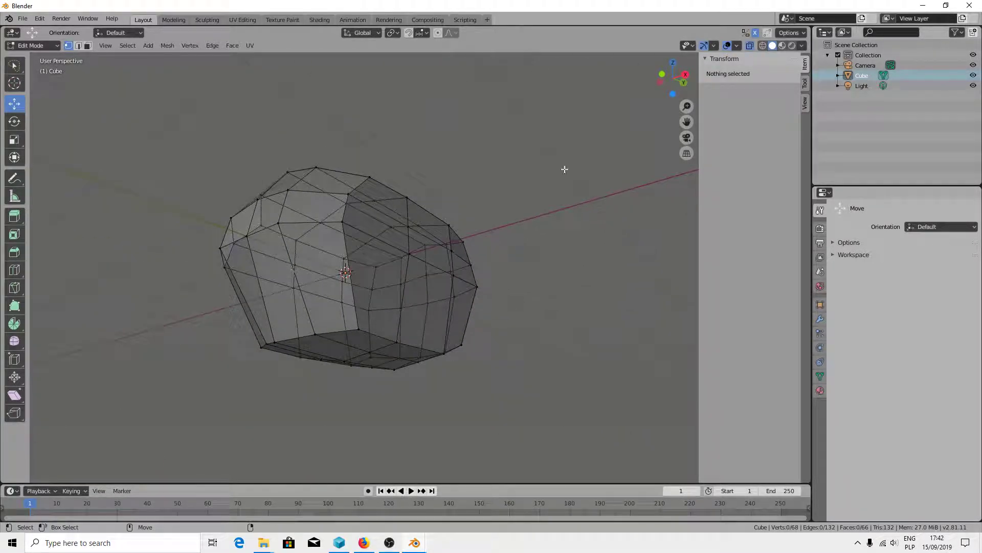
left_click(749, 47)
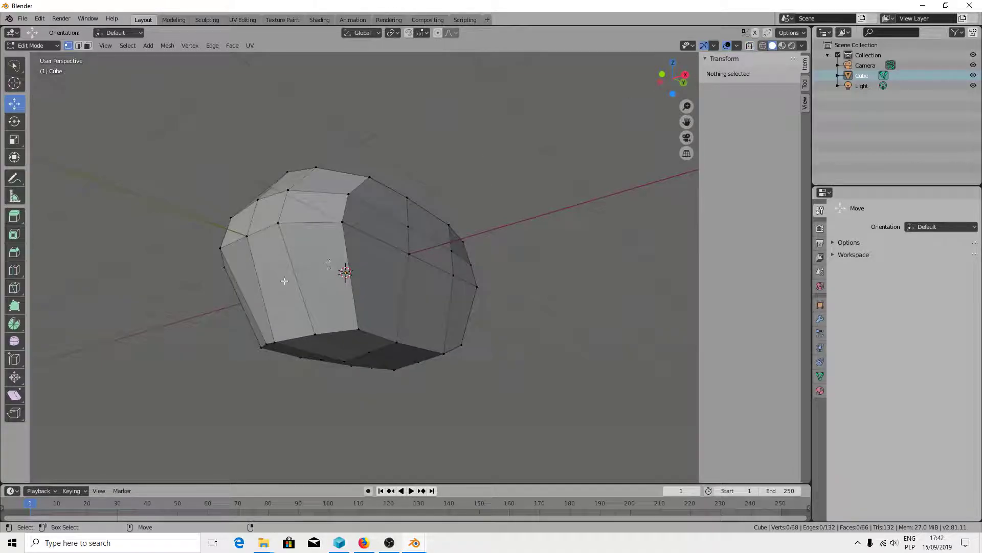
Step: Move a lower corner vertex along Y
left_click(77, 45)
left_click(364, 285)
mouse_move(331, 317)
middle_mouse_down()
mouse_move(303, 325)
mouse_move(327, 287)
mouse_move(292, 281)
middle_mouse_up()
key("1")
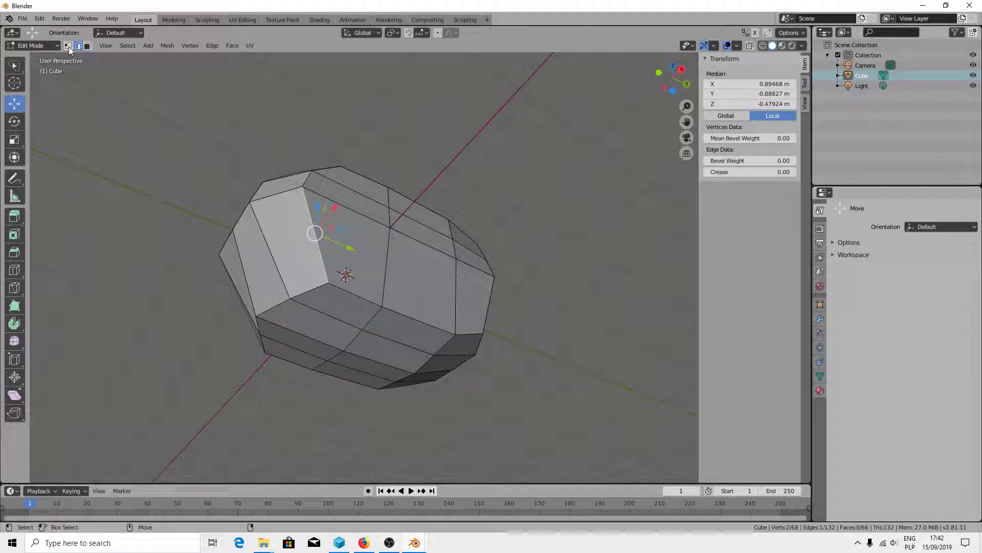
left_click(257, 315)
key("g")
key("y")
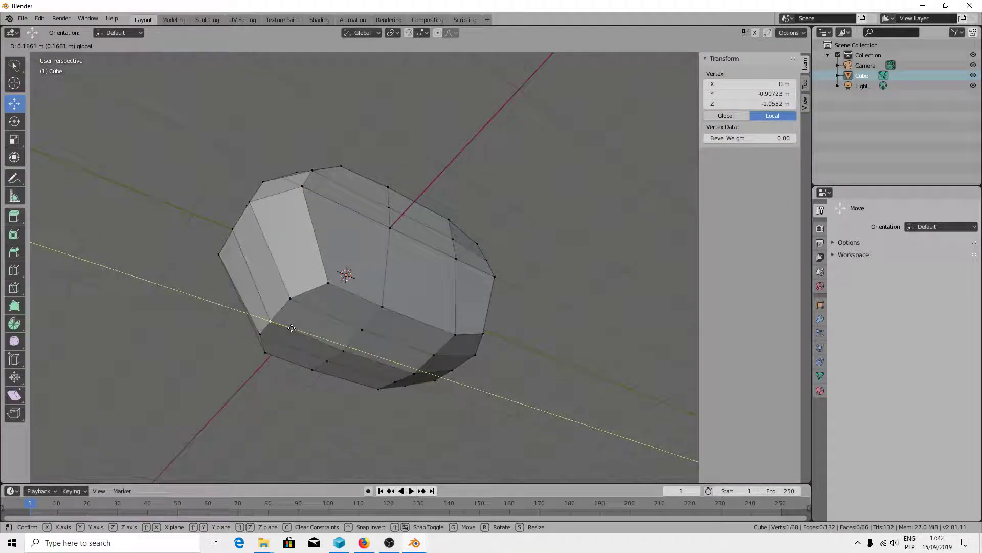
left_click(291, 328)
Step: Move the neighbouring corner vertex 0.0454 m along Y
left_click(318, 279)
key("g")
key("y")
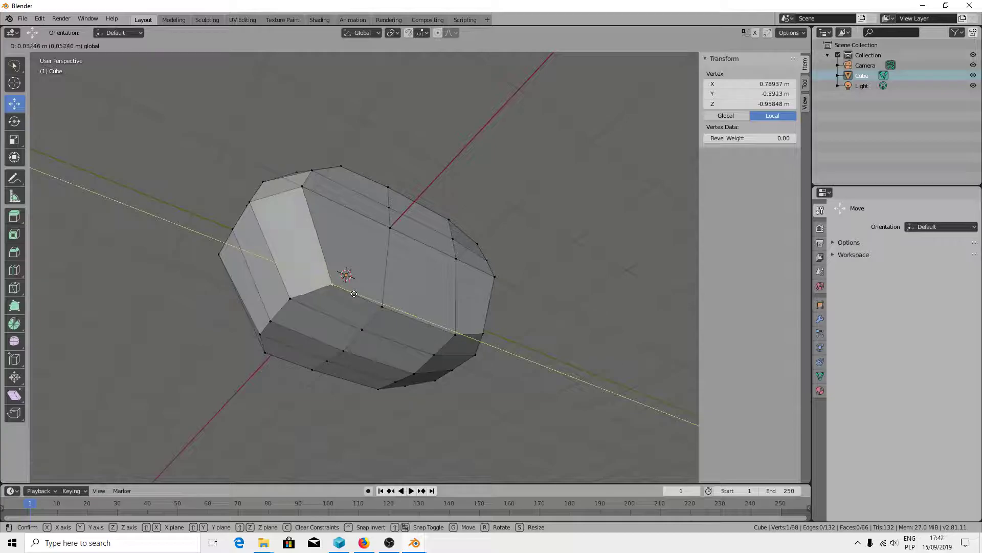
left_click(354, 294)
mouse_move(354, 294)
middle_mouse_down()
mouse_move(363, 408)
mouse_move(327, 410)
middle_mouse_up()
mouse_move(315, 329)
middle_mouse_down()
mouse_move(449, 207)
mouse_move(285, 145)
mouse_move(285, 94)
mouse_move(244, 235)
mouse_move(351, 449)
mouse_move(438, 401)
mouse_move(465, 357)
mouse_move(475, 432)
mouse_move(404, 377)
mouse_move(358, 399)
mouse_move(417, 369)
mouse_move(428, 55)
mouse_move(542, 112)
middle_mouse_up()
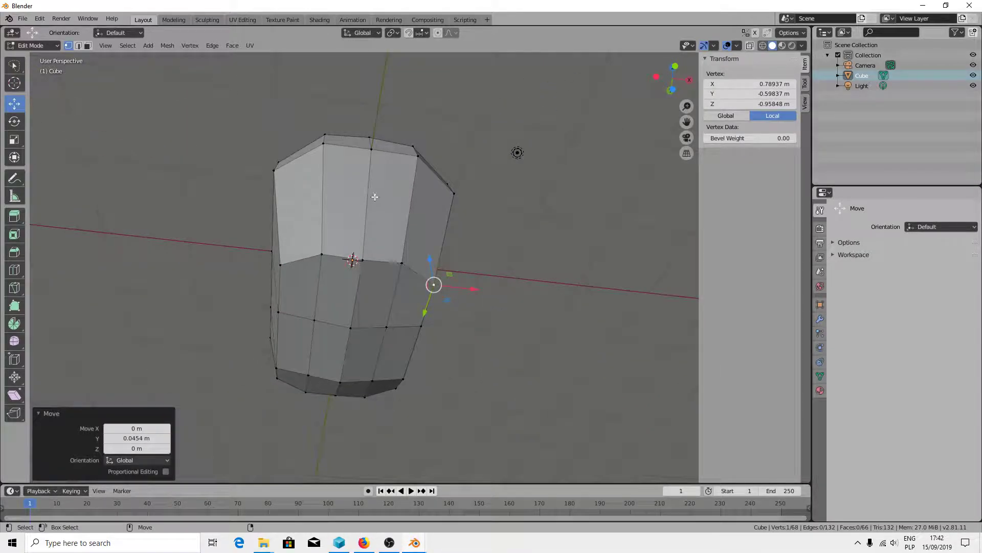
Step: Nudge one vertex slightly along Y and shift another along X
middle_click_drag(375, 196, 412, 217)
left_click(358, 325)
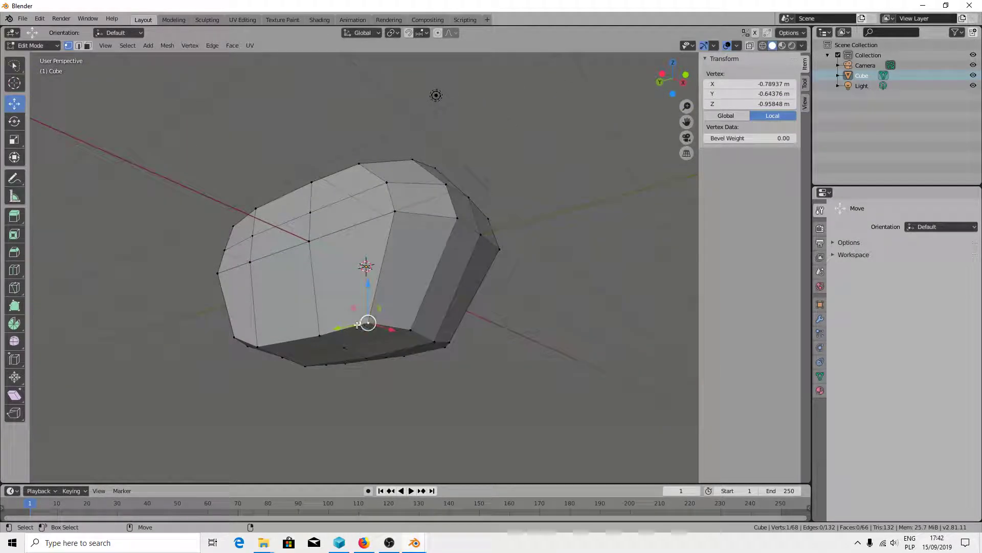
left_click_drag(358, 324, 353, 325)
mouse_move(358, 328)
middle_mouse_down()
mouse_move(250, 329)
mouse_move(413, 355)
mouse_move(374, 243)
mouse_move(368, 294)
middle_mouse_up()
left_click(299, 258)
key("g")
key("x")
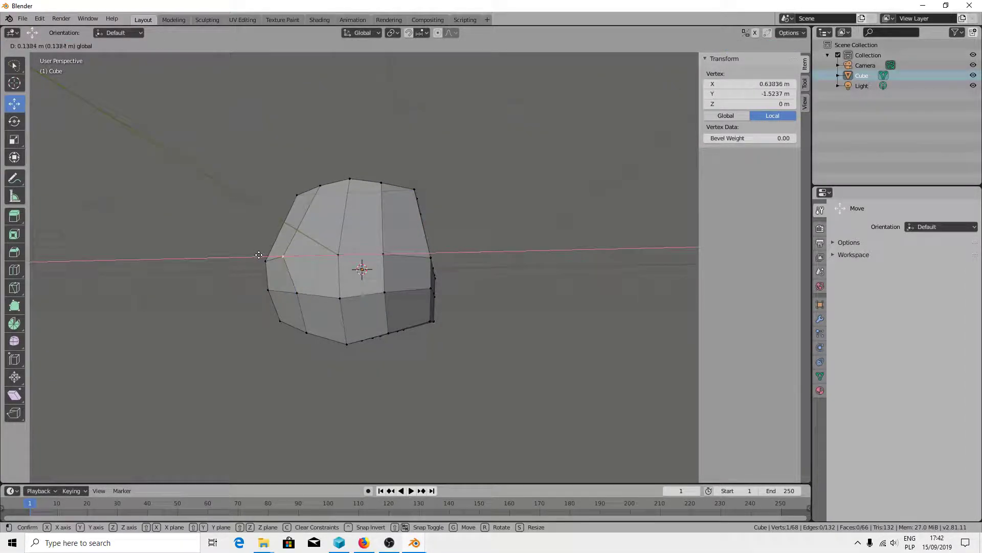
left_click(259, 256)
Step: Shift the left-edge vertex along X
left_click(260, 202)
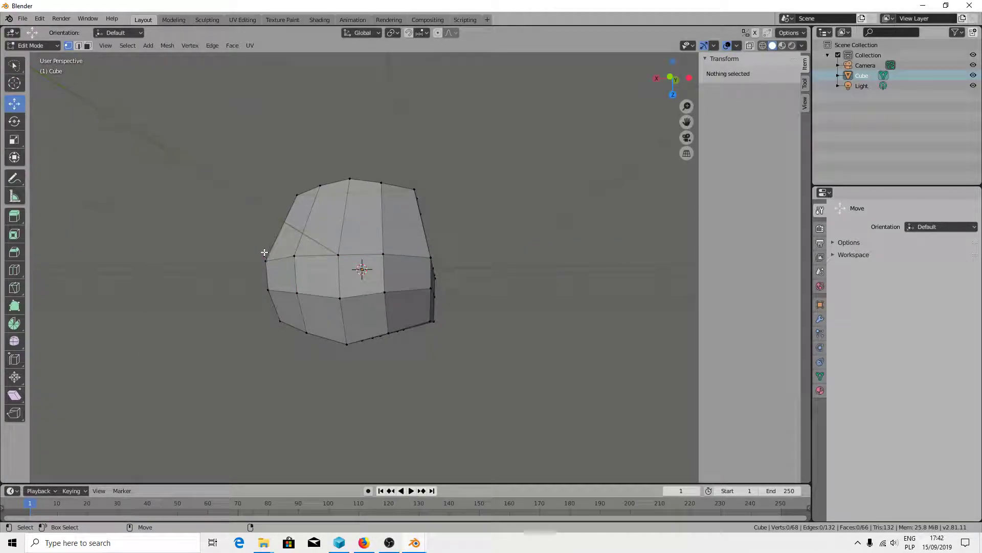
left_click(266, 261)
key("g")
key("x")
left_click(252, 261)
middle_click_drag(252, 262, 278, 219)
Step: Move an upper-left and an upper-right vertex along Y
left_click(309, 251)
key("g")
key("y")
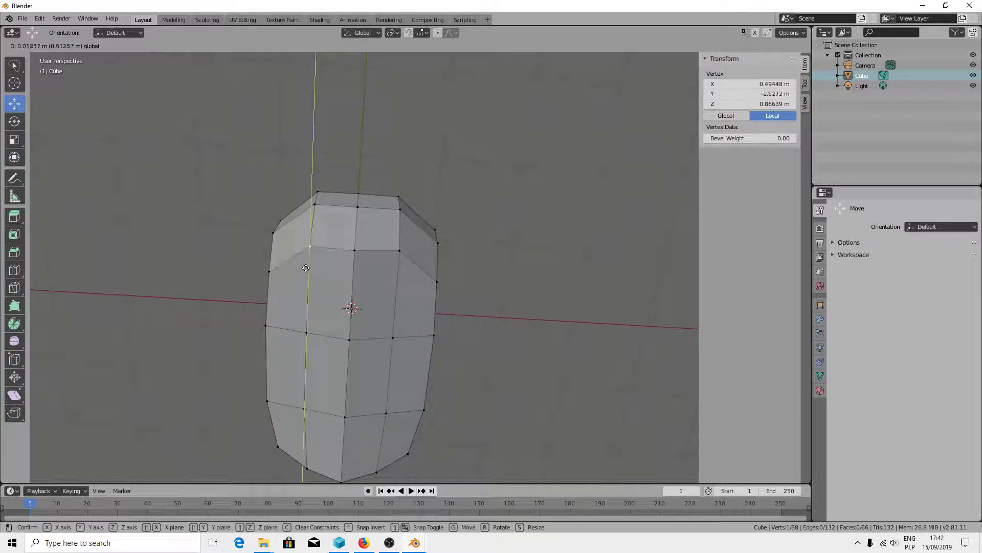
left_click(307, 275)
left_click(400, 250)
key("g")
key("y")
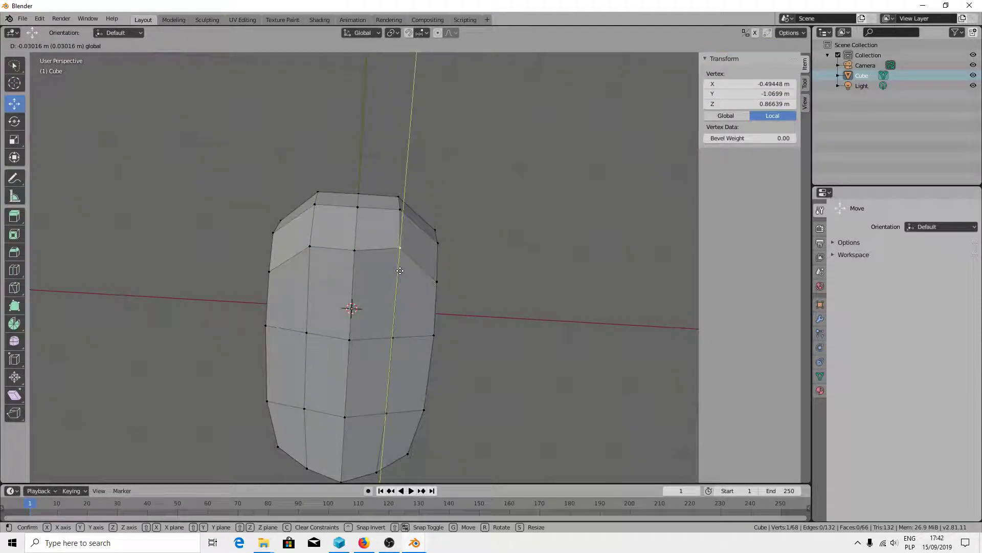
left_click(400, 271)
Step: Shift another left-edge vertex along X
mouse_move(585, 159)
middle_mouse_down()
mouse_move(454, 280)
mouse_move(285, 259)
middle_mouse_up()
left_click(250, 249)
key("g")
key("x")
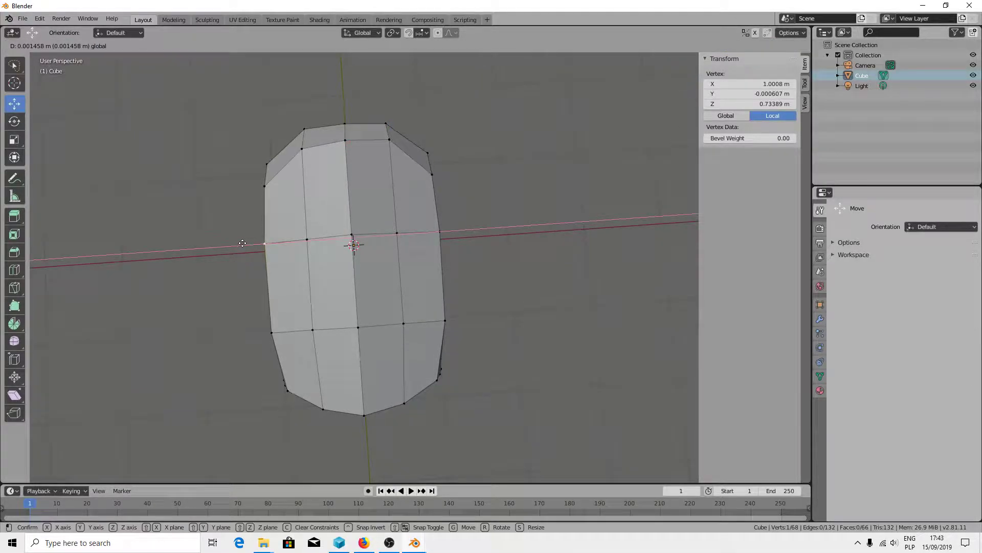
left_click(242, 243)
middle_click_drag(598, 254, 600, 244)
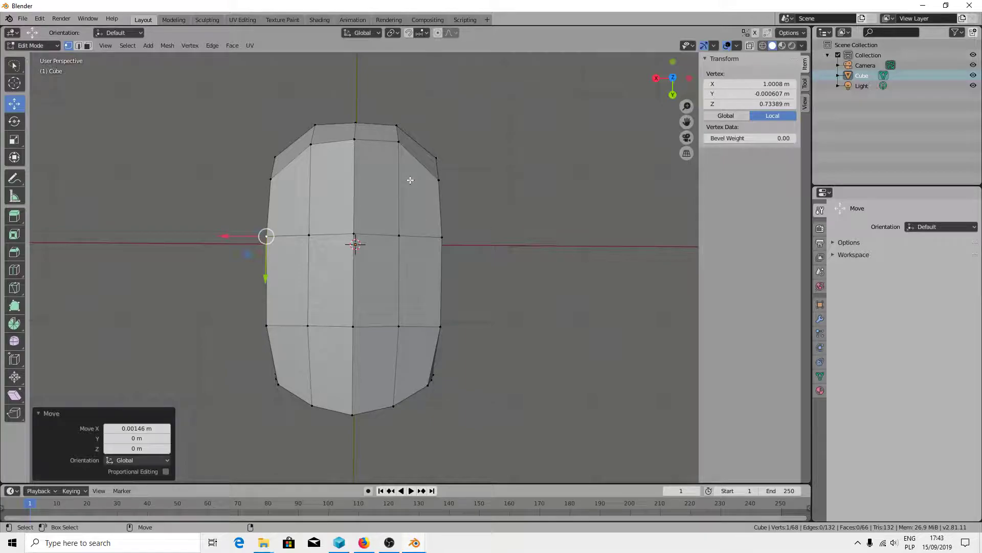
Step: Turn on X mirror and move the top-left and a left-edge vertex along Y
left_click(87, 47)
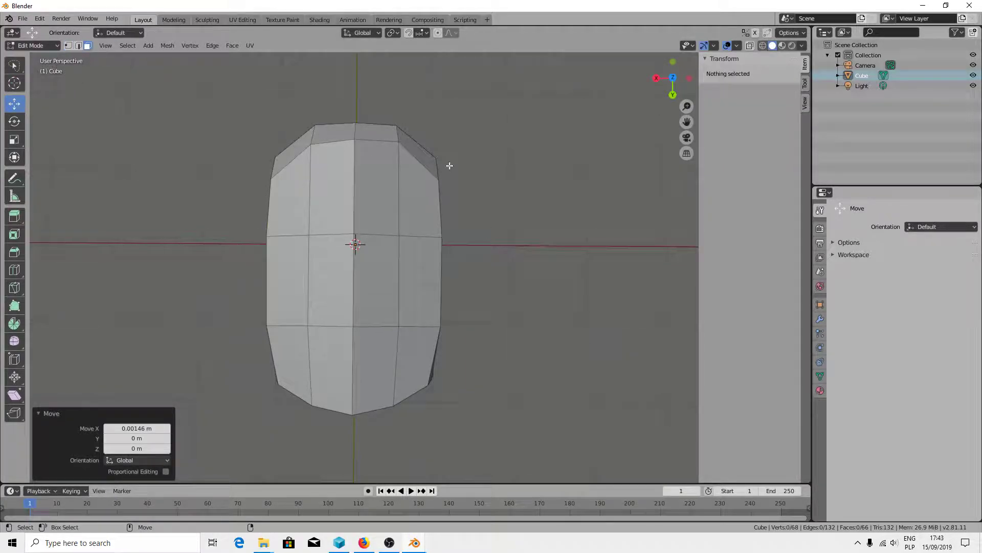
left_click(755, 33)
left_click(311, 144)
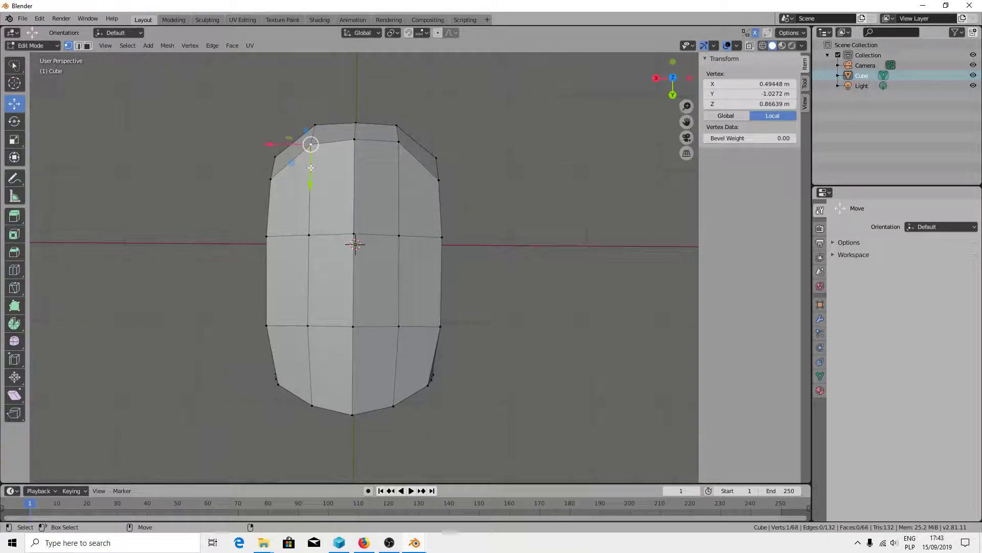
left_click_drag(312, 163, 312, 158)
left_click(312, 165)
left_click(271, 179)
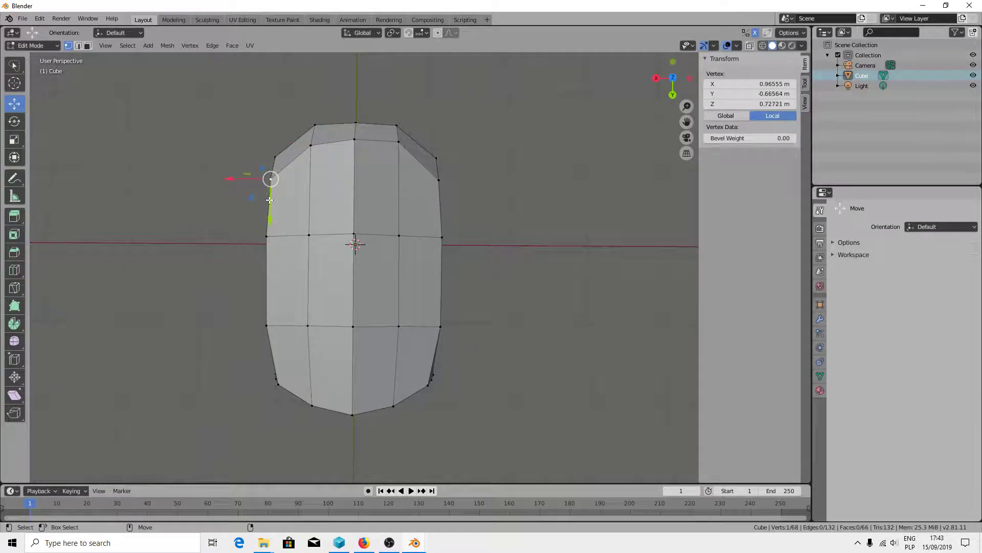
key("g")
key("y")
left_click(268, 190)
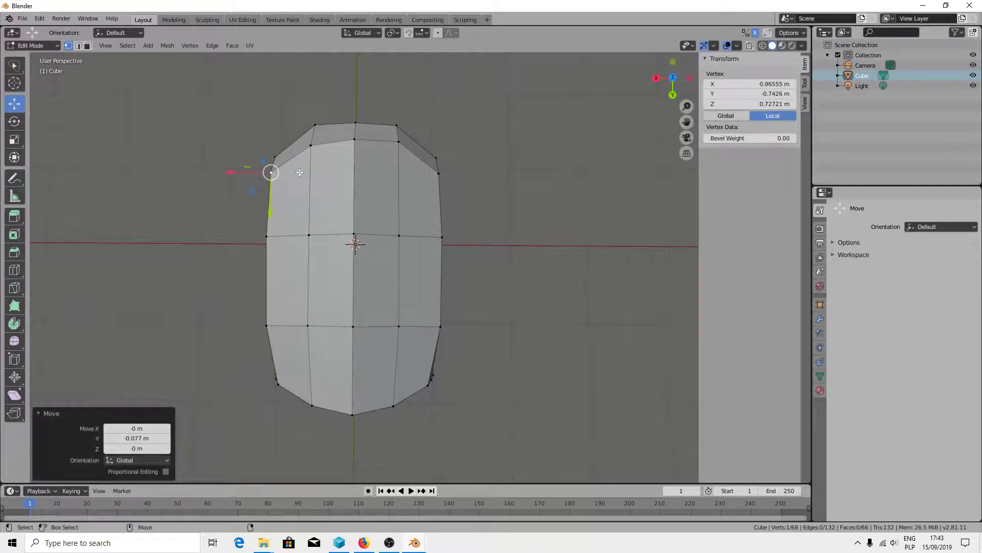
Step: Move the upper, bottom-left and upper-left vertices along Y, the last by 0.0118 m
left_click(310, 145)
key("g")
key("y")
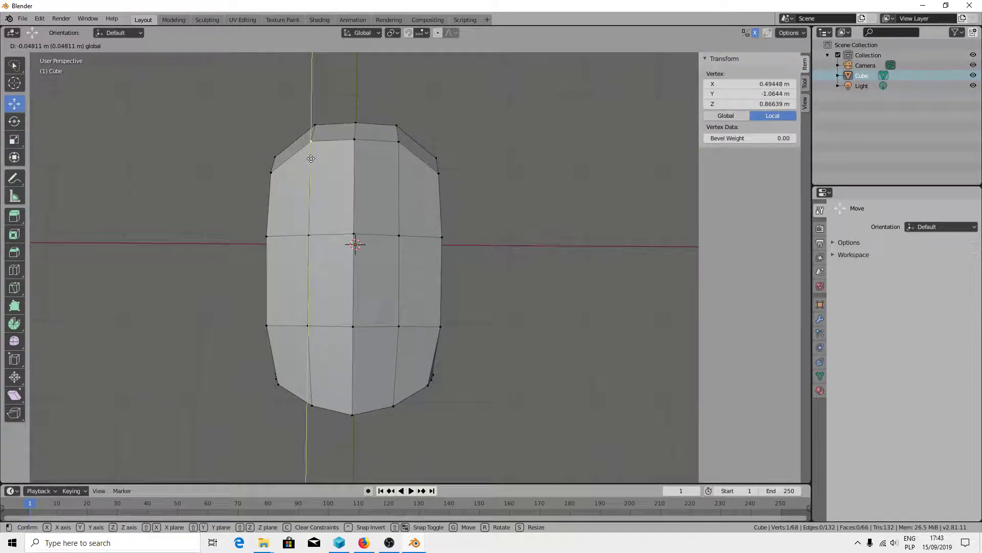
left_click(311, 159)
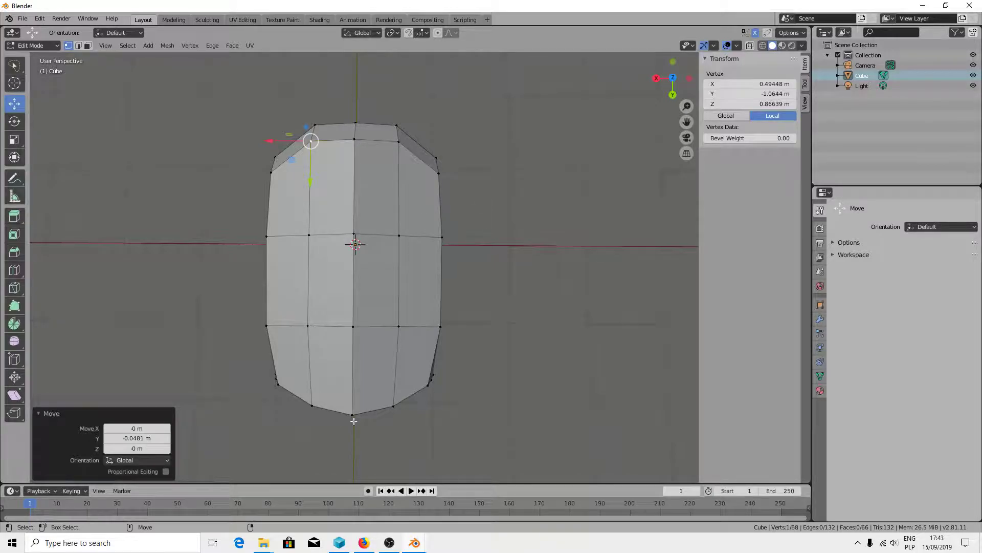
left_click(312, 405)
key("g")
key("y")
left_click(310, 178)
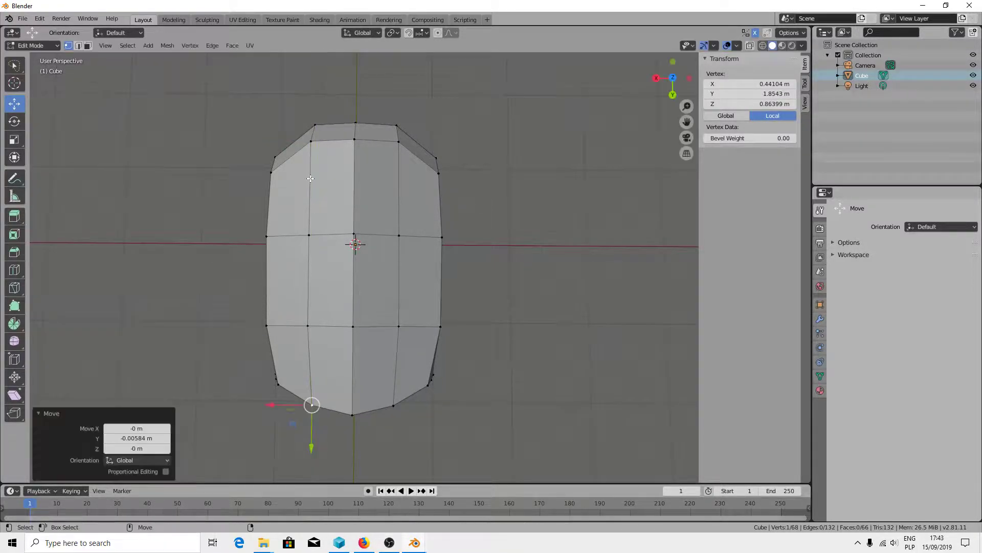
left_click(311, 139)
key("g")
key("y")
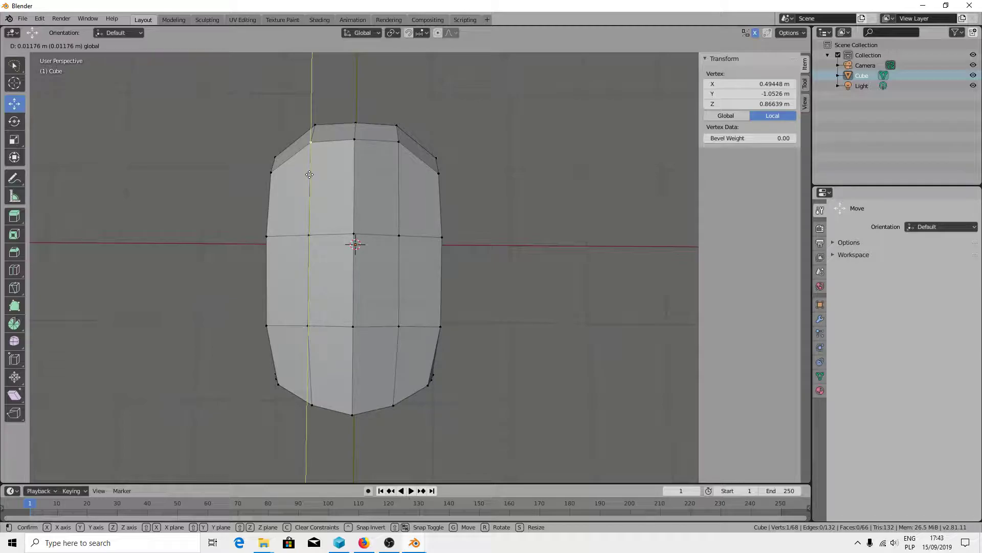
left_click(310, 175)
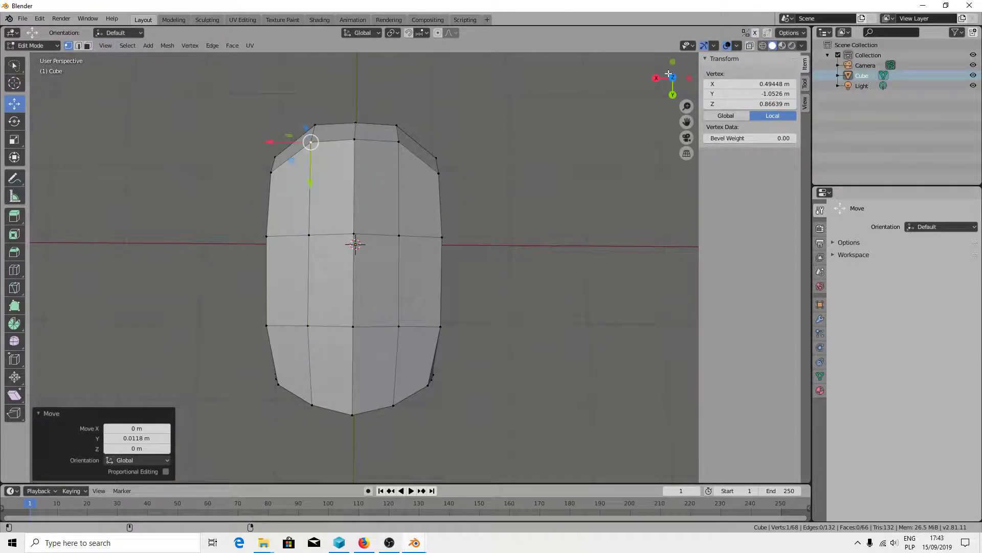
Step: In X-ray view, lasso-select the right half and delete its vertices
left_click(748, 46)
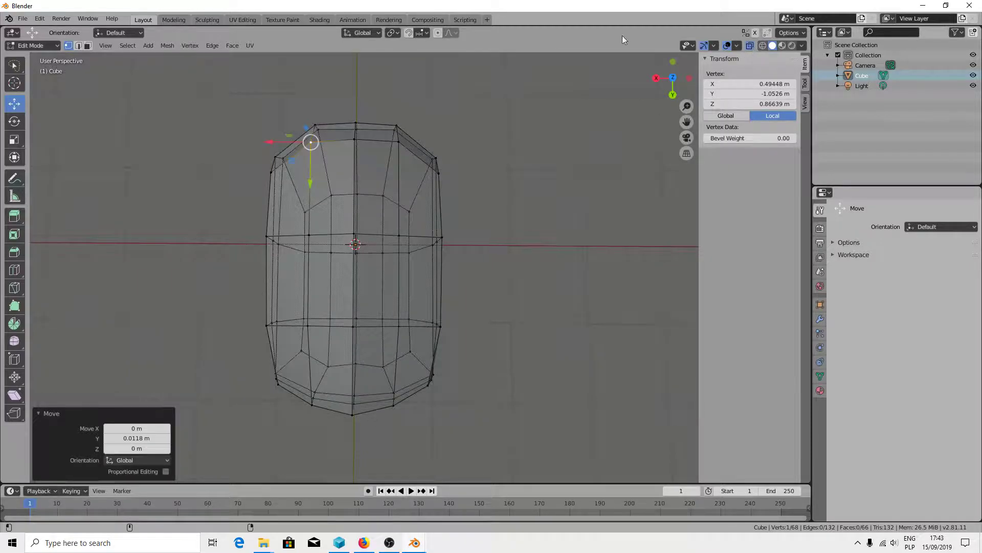
left_click(502, 111)
left_click_drag(532, 148, 425, 94)
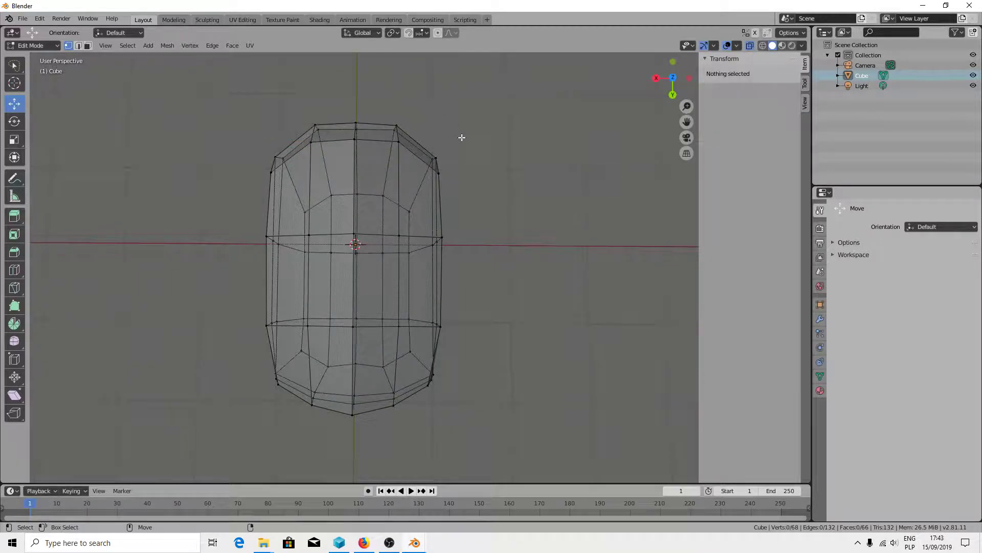
key("w")
left_click_drag(504, 160, 456, 94)
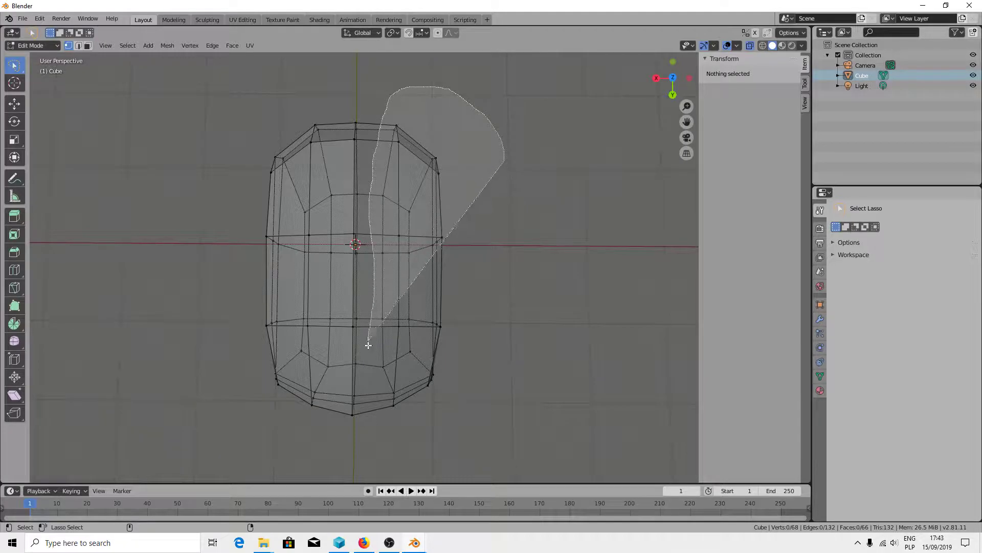
left_click_drag(372, 186, 492, 449)
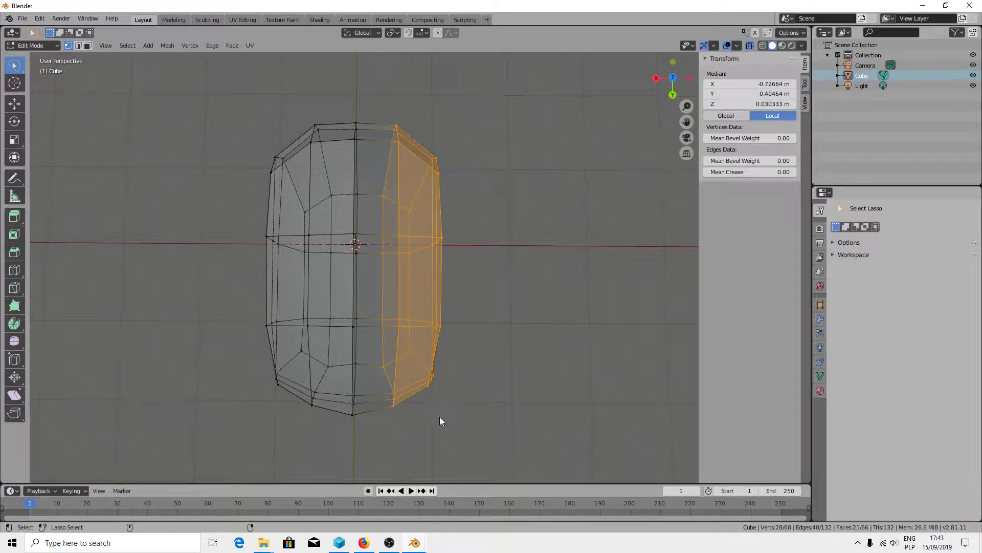
key("x")
left_click(415, 395)
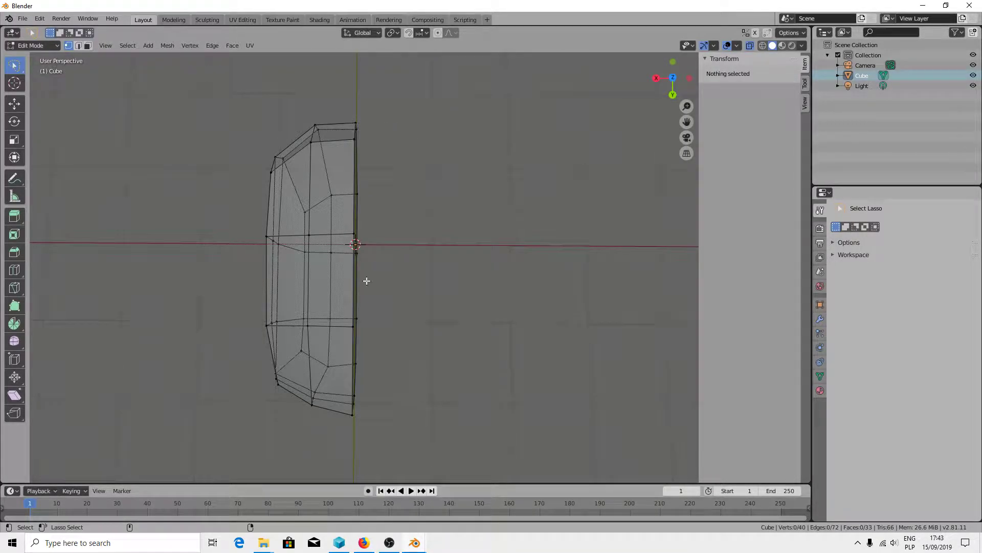
Step: Select the remaining half, Symmetrize +X to -X, turn off X-ray and deselect
left_click(87, 45)
left_click(319, 185)
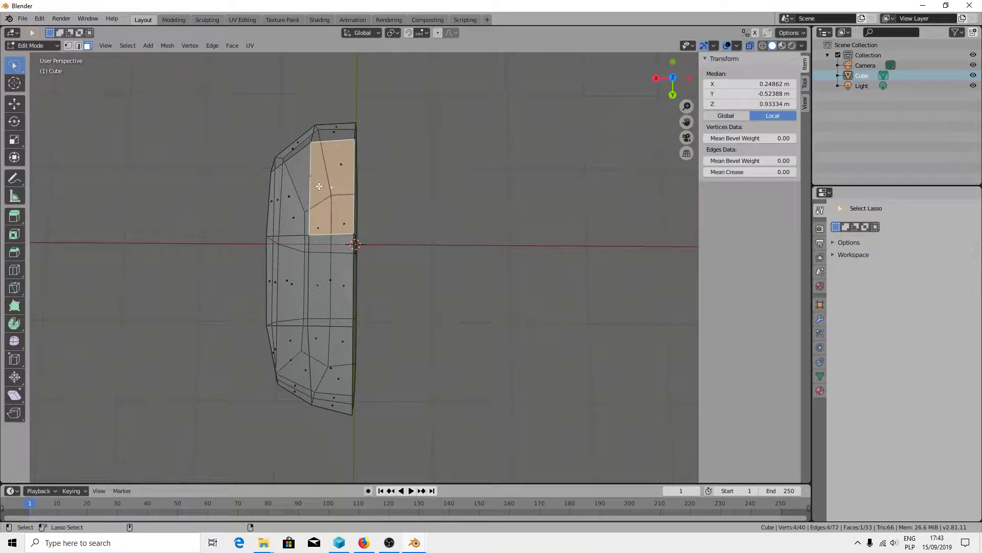
key("alt+a")
key("a")
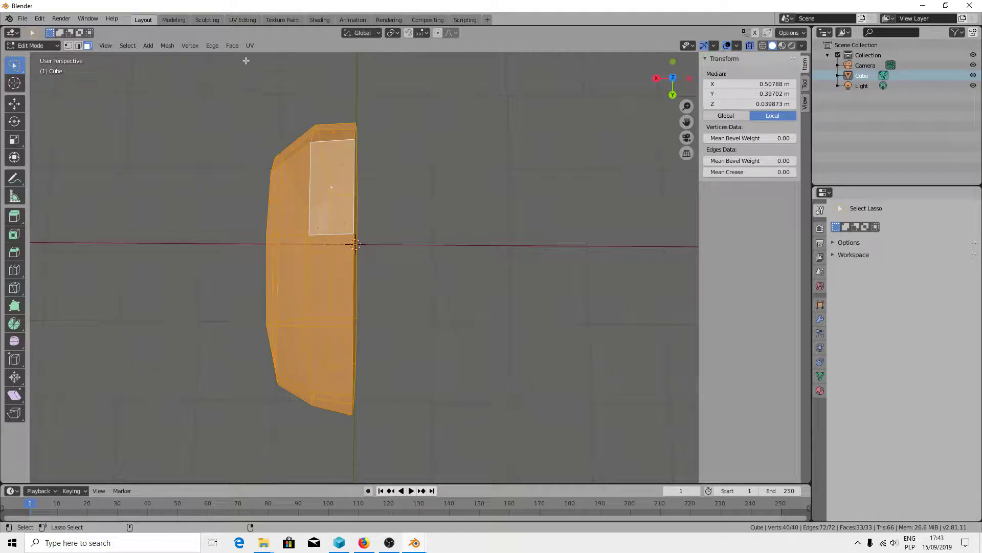
left_click(152, 46)
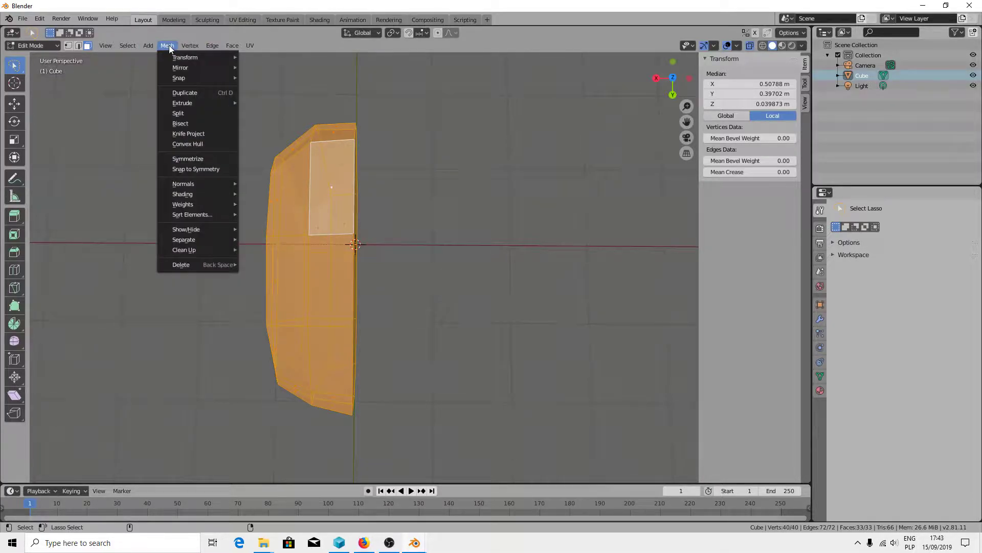
left_click(207, 158)
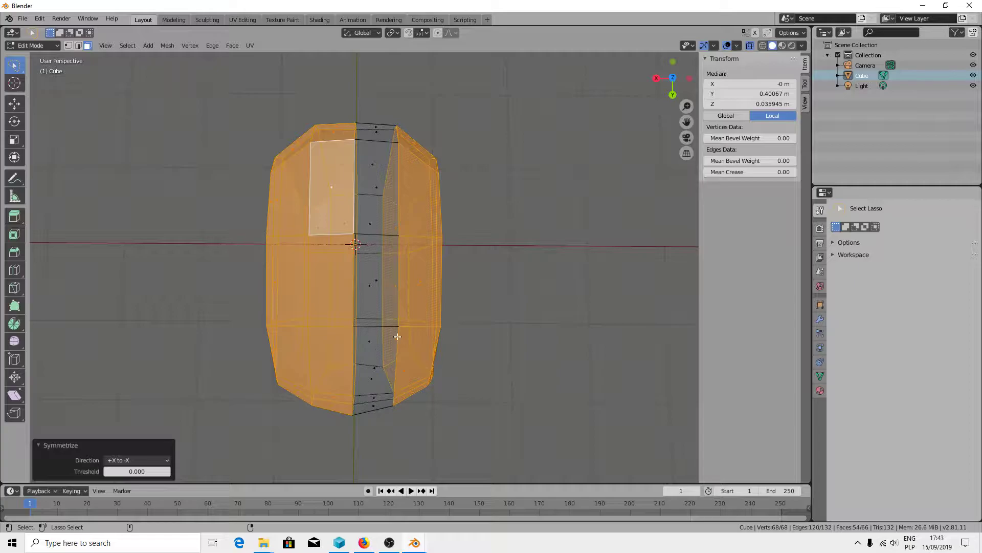
left_click(752, 48)
key("alt+a")
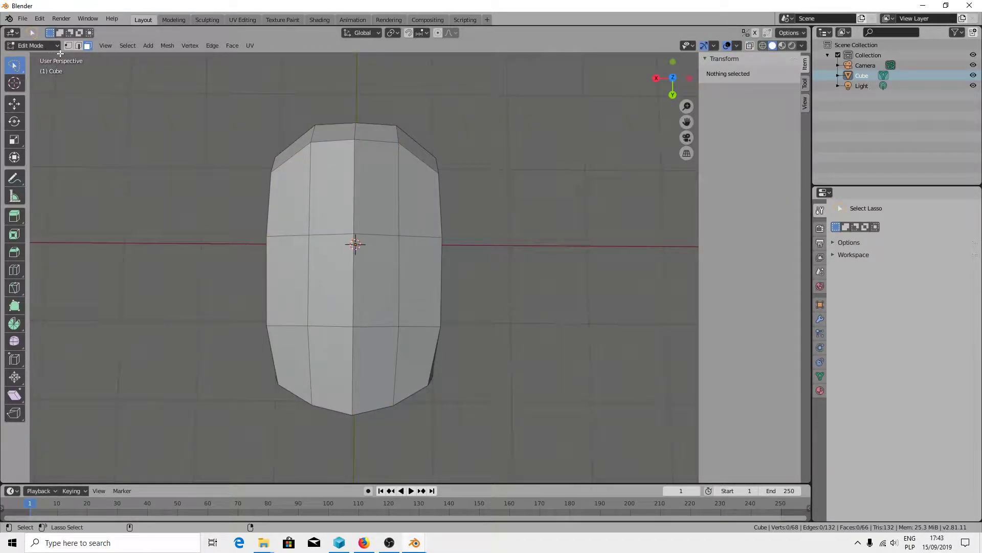
Step: Turn on X-mirror editing in vertex select mode and select a middle-row vertex
left_click(68, 46)
left_click(755, 33)
left_click(306, 236)
Step: Nudge the upper-left vertex 0.000268 m along Y, then select a left-side edge in edge mode
key("shift+space")
key("g")
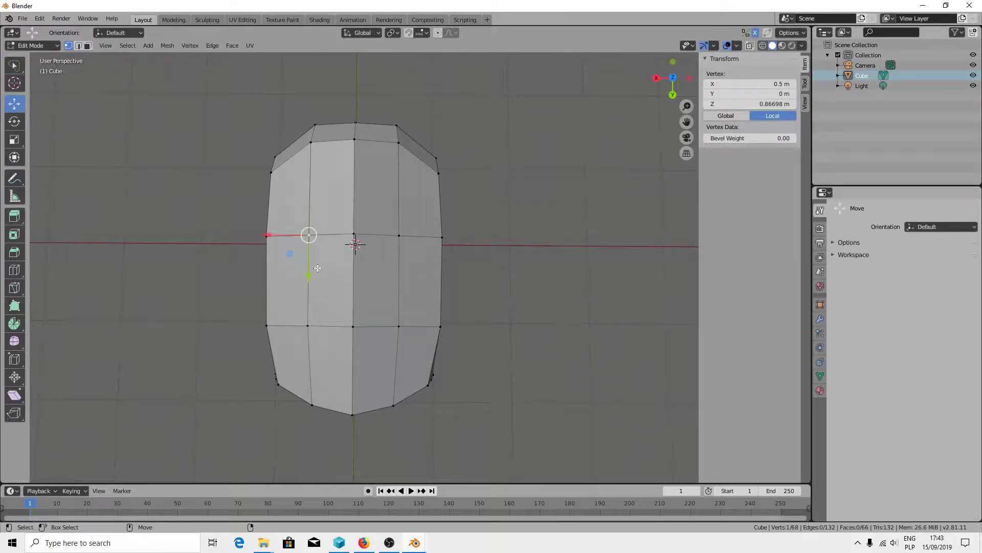
mouse_move(312, 260)
left_mouse_down()
mouse_move(315, 159)
mouse_move(311, 170)
left_mouse_up()
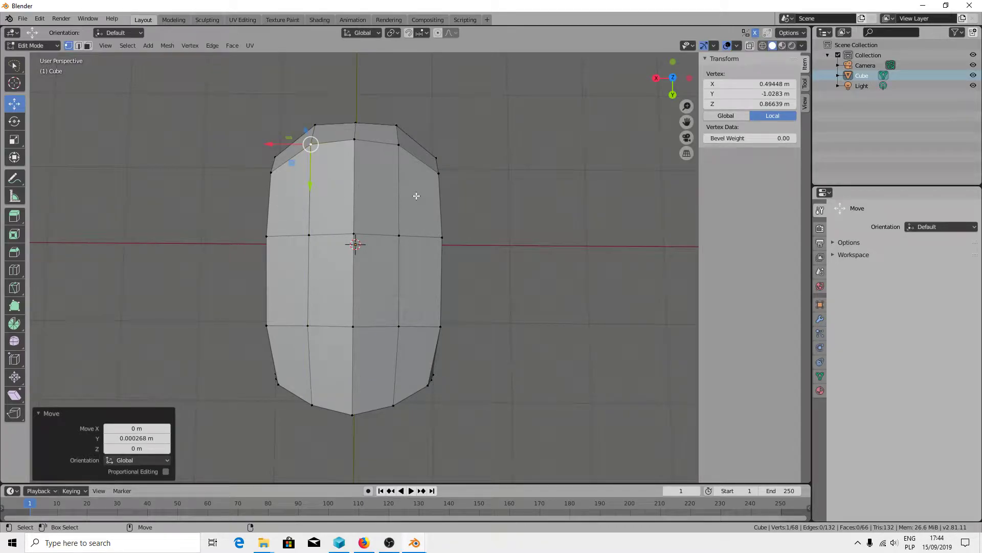
left_click(78, 45)
left_click(267, 205)
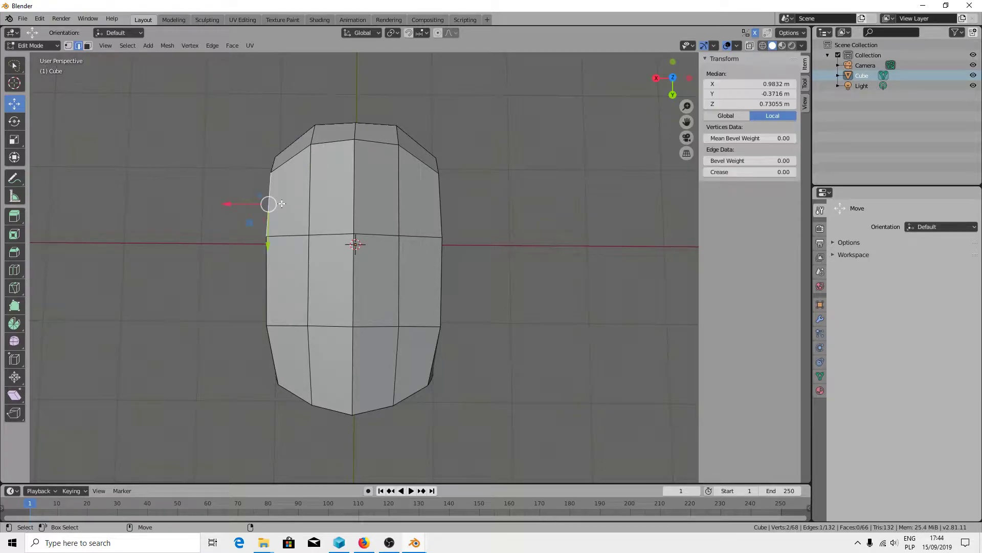
Step: With X mirror off, add a horizontal edge loop across the capsule's upper part
left_click(756, 32)
key("ctrl+r")
left_click(310, 197)
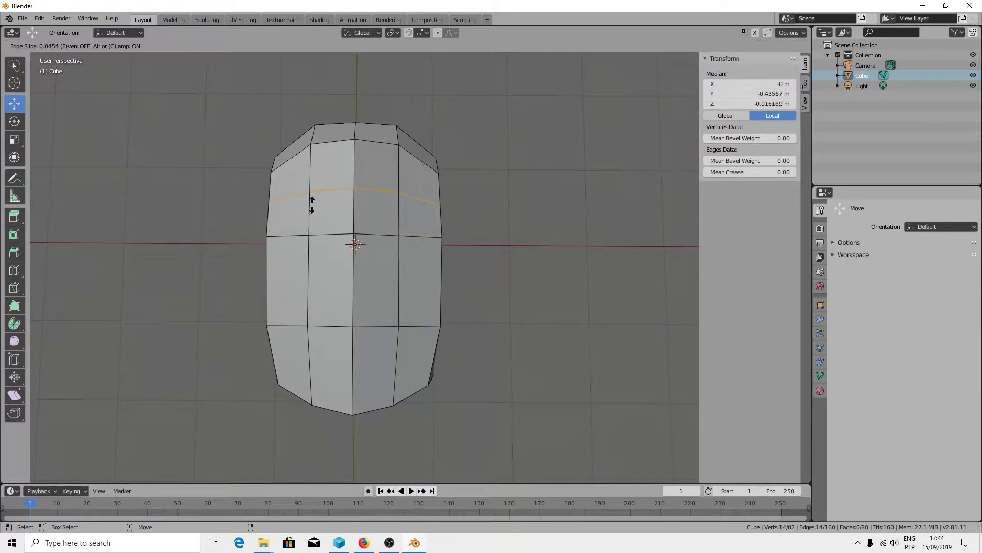
Step: With X mirror back on, raise the new loop's left vertices along Y (-0.0901 m) to round the top
left_click(68, 45)
left_click(533, 171)
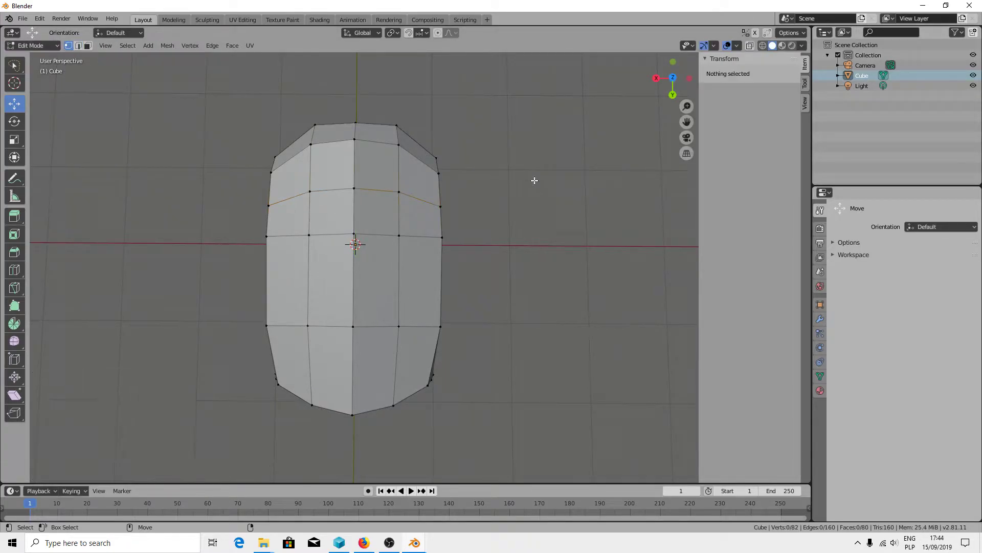
left_click(756, 33)
left_click(310, 189)
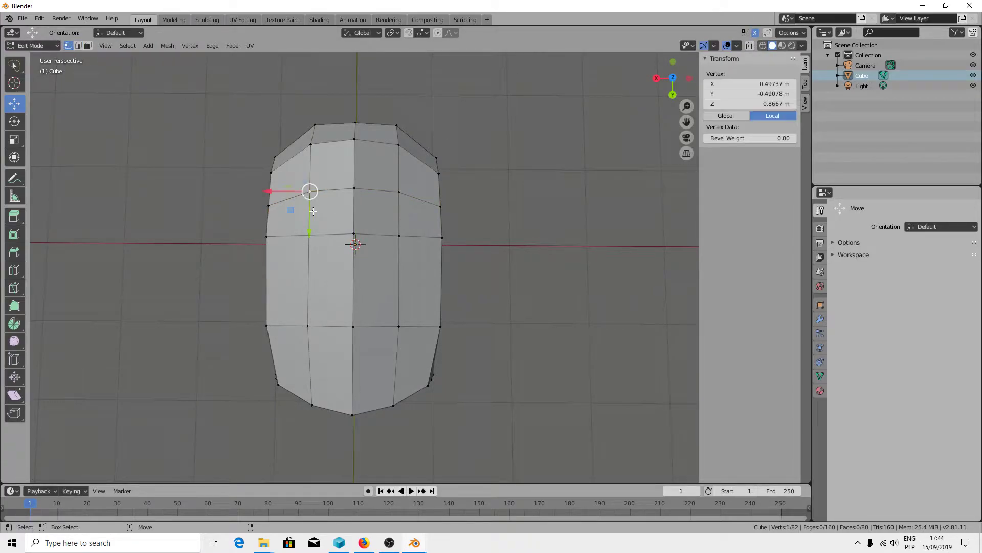
key("g")
key("y")
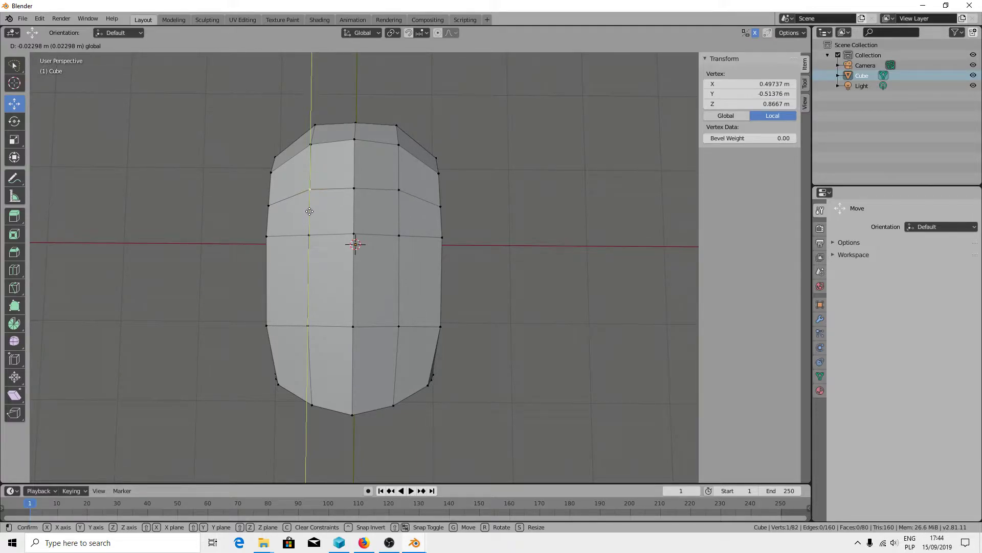
left_click(310, 211)
left_click(269, 204)
left_click_drag(268, 225, 267, 218)
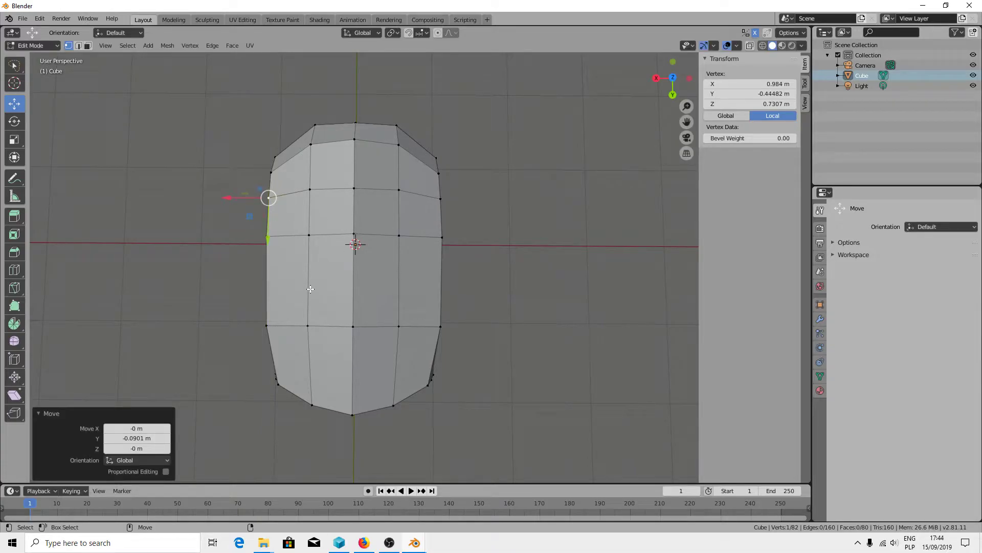
Step: Nudge a top-corner vertex 0.0234 m along Y with X mirror, then return to Object Mode
left_click(755, 34)
mouse_move(336, 189)
middle_mouse_down()
mouse_move(412, 189)
mouse_move(458, 313)
mouse_move(412, 310)
middle_mouse_up()
left_click(403, 292)
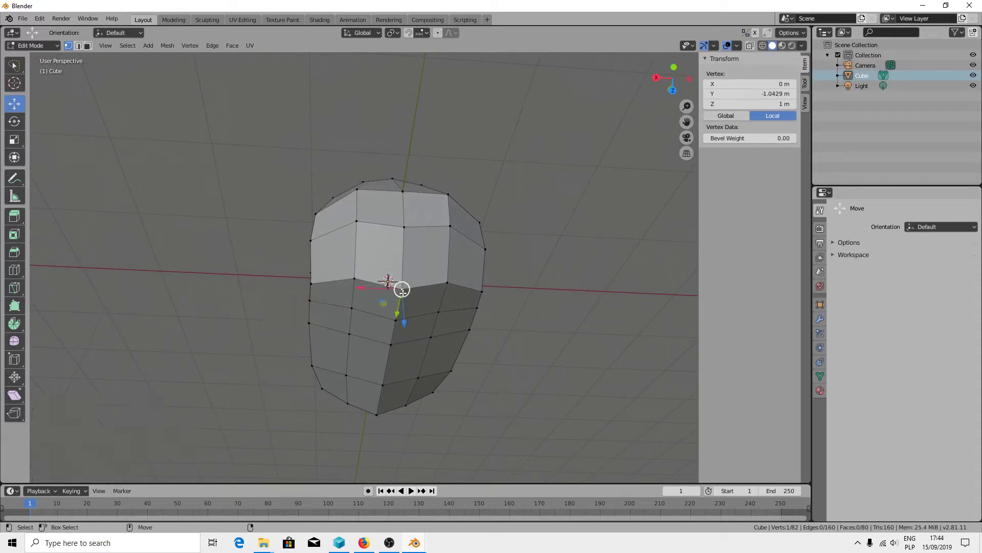
left_click(755, 33)
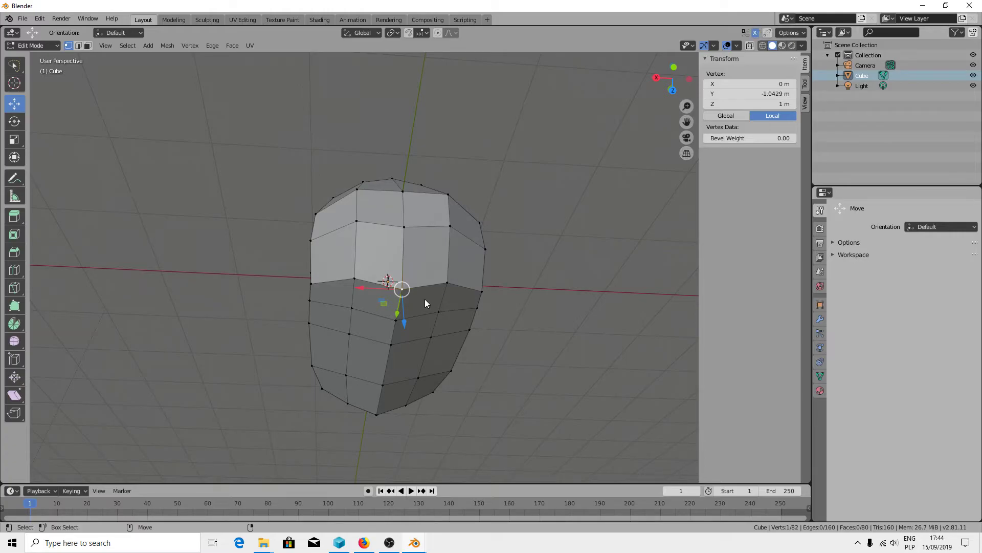
left_click(354, 278)
mouse_move(354, 278)
middle_mouse_down()
mouse_move(453, 277)
mouse_move(362, 218)
middle_mouse_up()
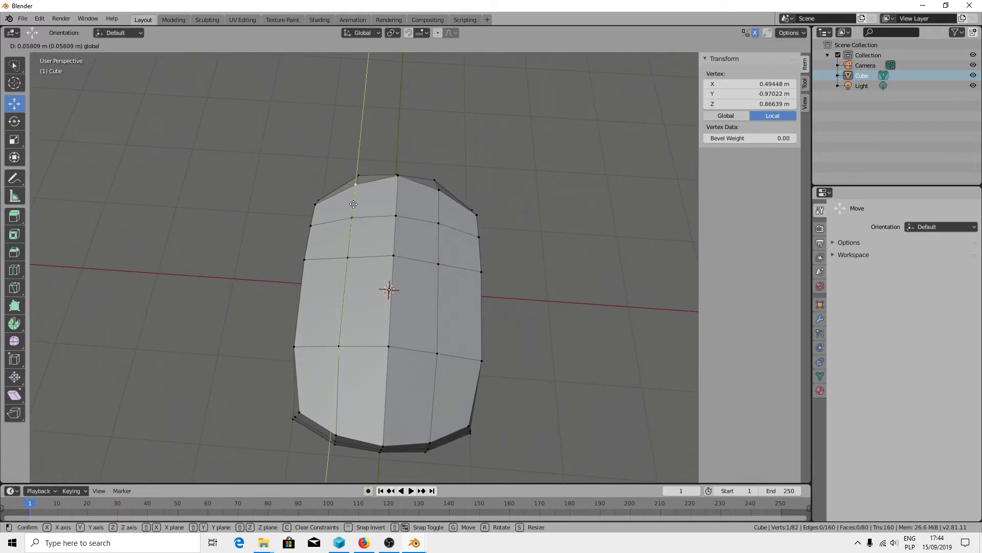
left_click_drag(353, 217, 353, 211)
mouse_move(353, 211)
middle_mouse_down()
mouse_move(505, 223)
mouse_move(419, 180)
mouse_move(498, 204)
mouse_move(516, 170)
mouse_move(523, 180)
middle_mouse_up()
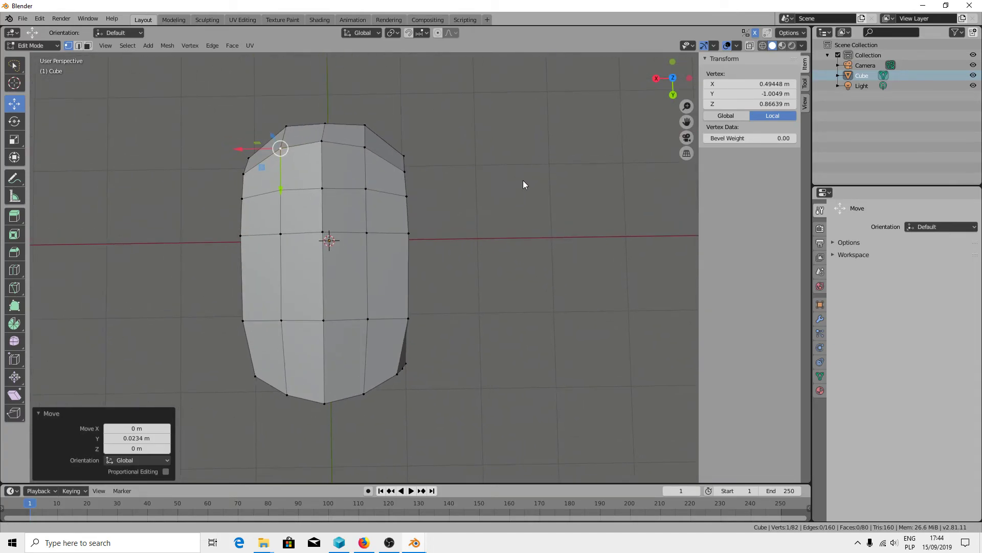
left_click(33, 46)
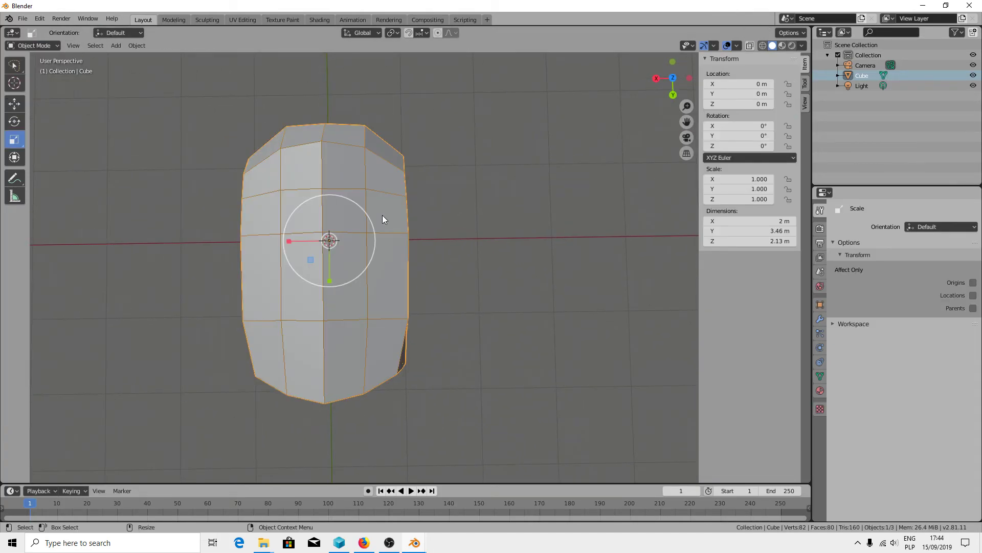